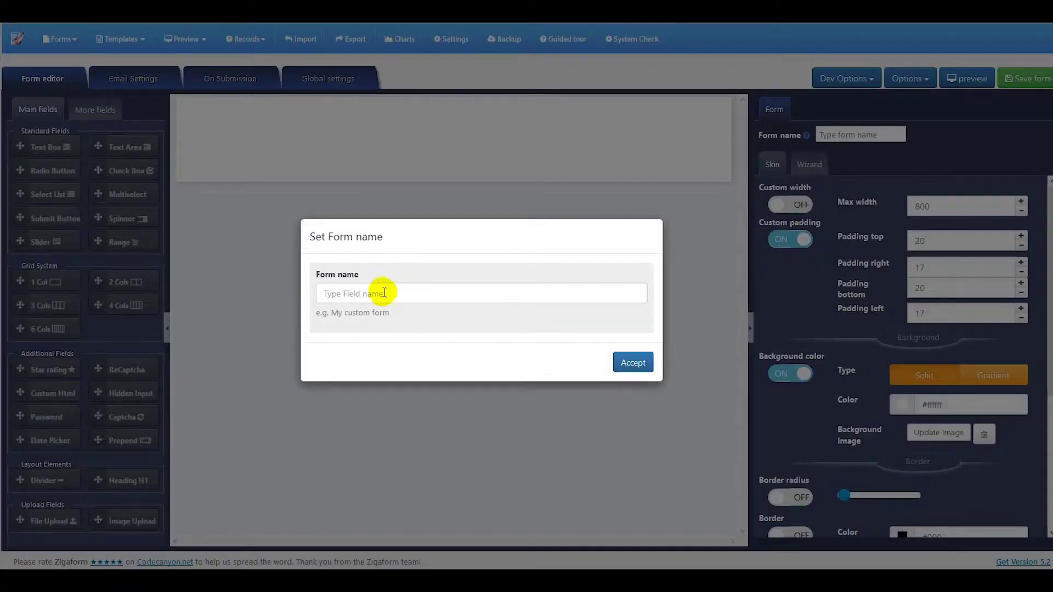
- Name the new form "test form"
click(380, 293)
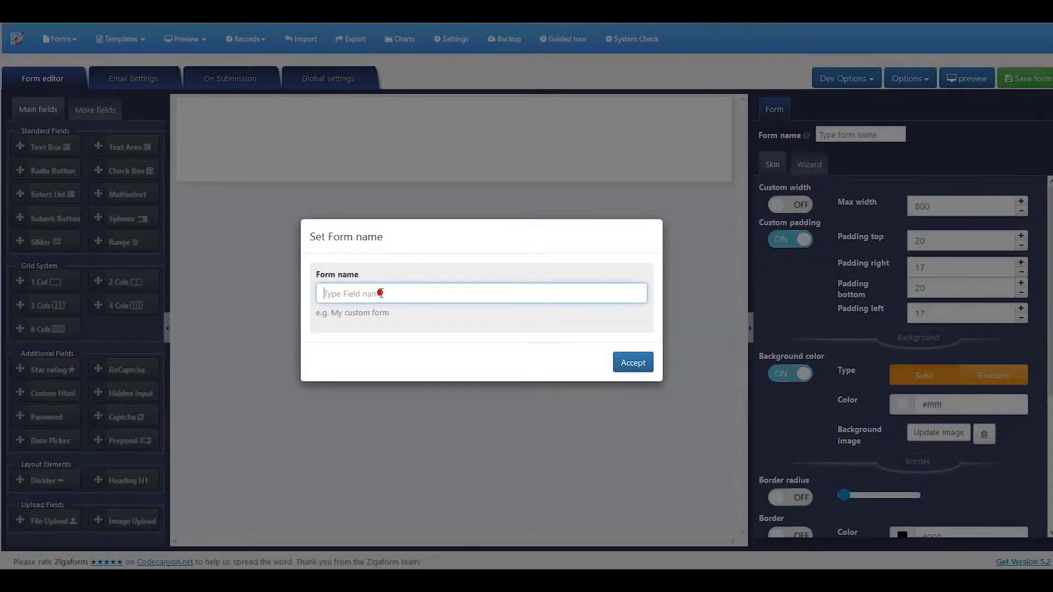
text(test form)
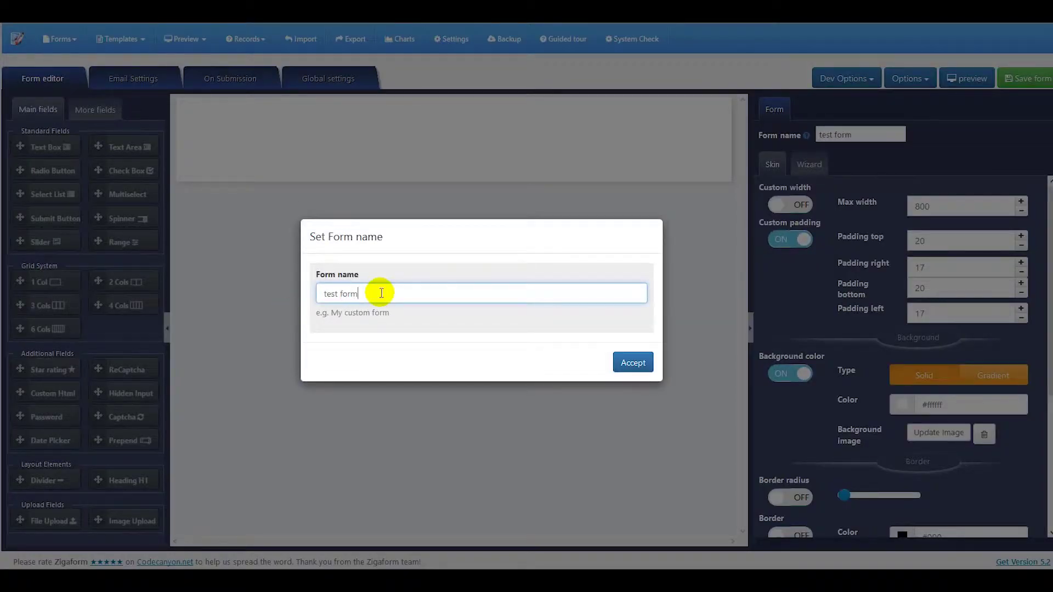
click(625, 366)
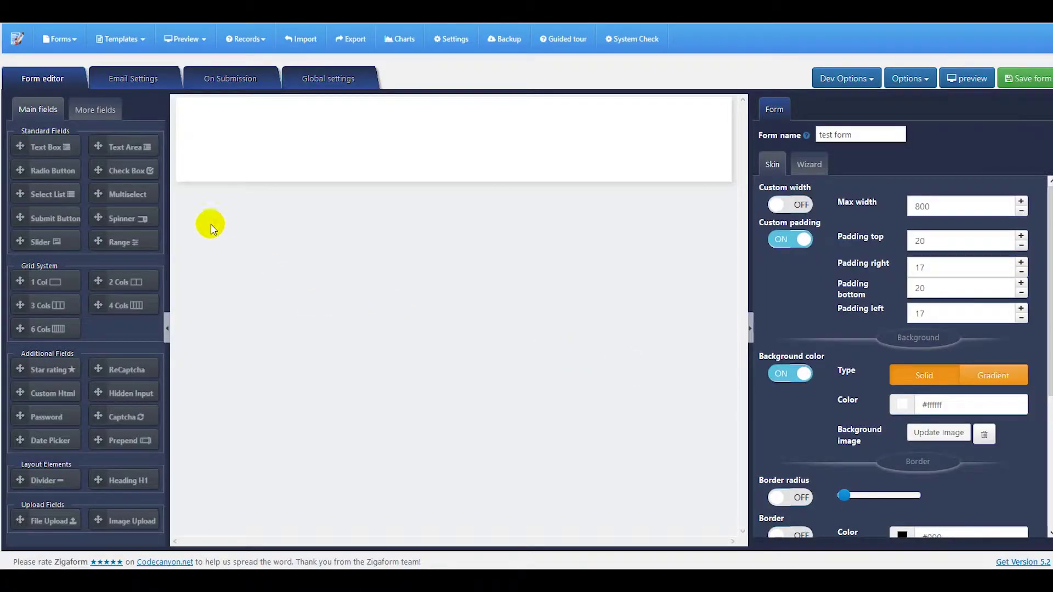
- Add a text box field to the form and label it "subject"
click(61, 152)
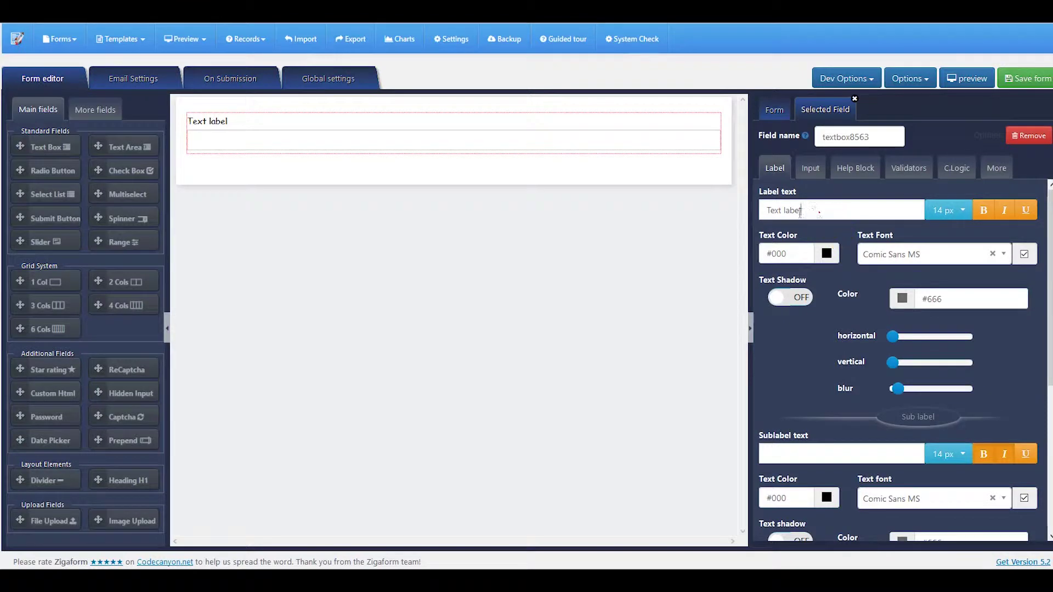
drag(800, 211, 761, 211)
text(sb)
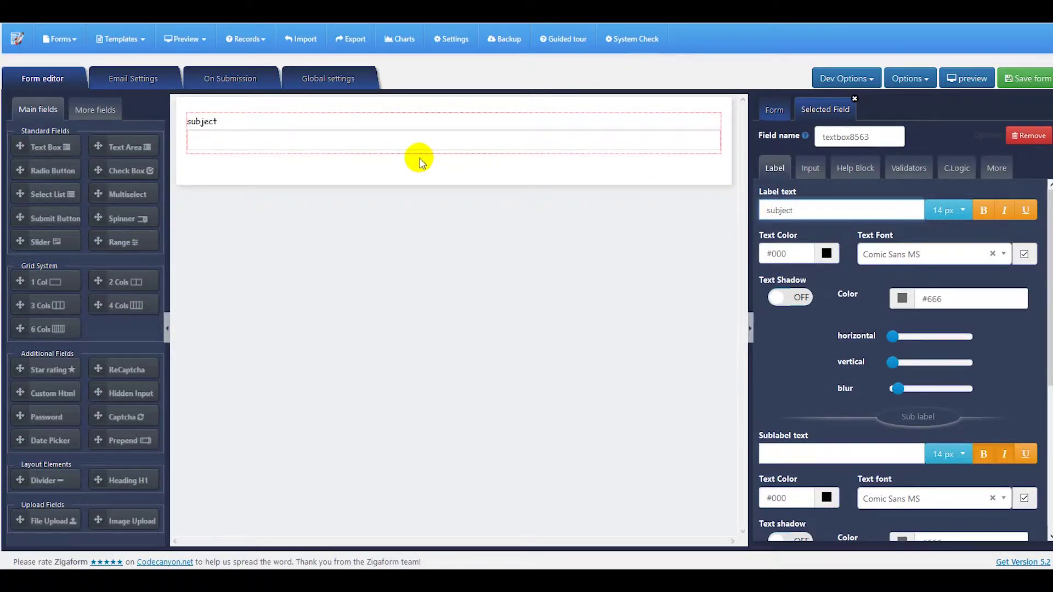
- Add a text area field to the form and label it "comments"
click(140, 146)
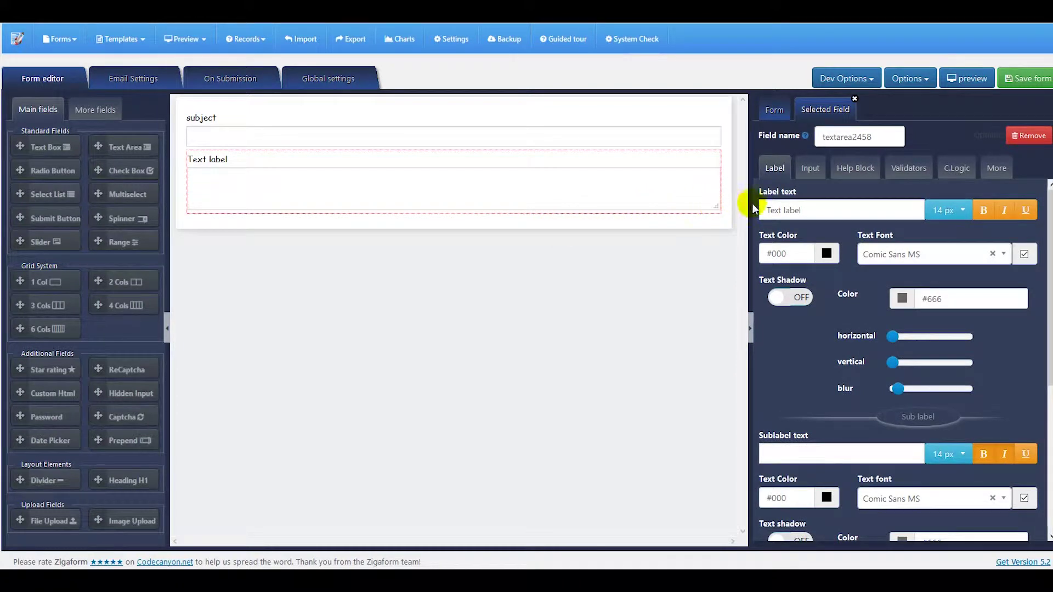
drag(801, 211, 762, 209)
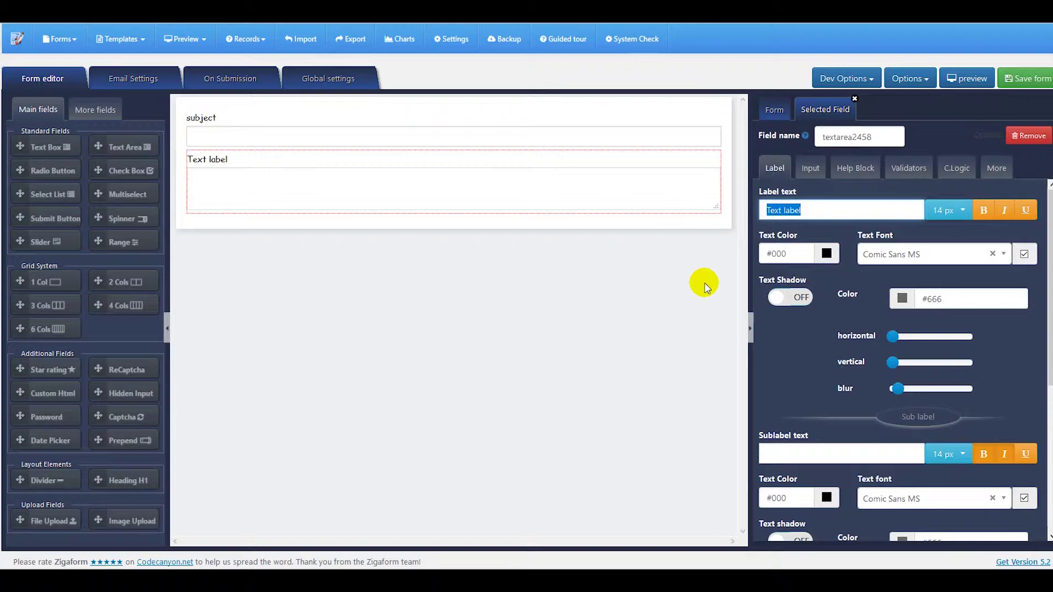
text(comments)
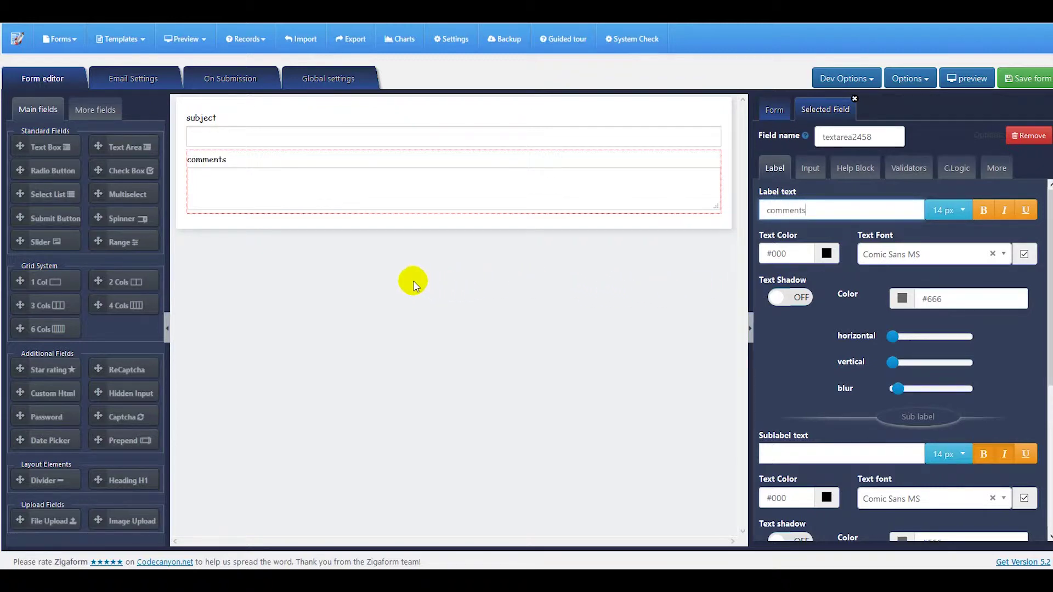
- Add a submit button below the comments field, set its text to "Submit" and align it to the center
drag(28, 223, 341, 306)
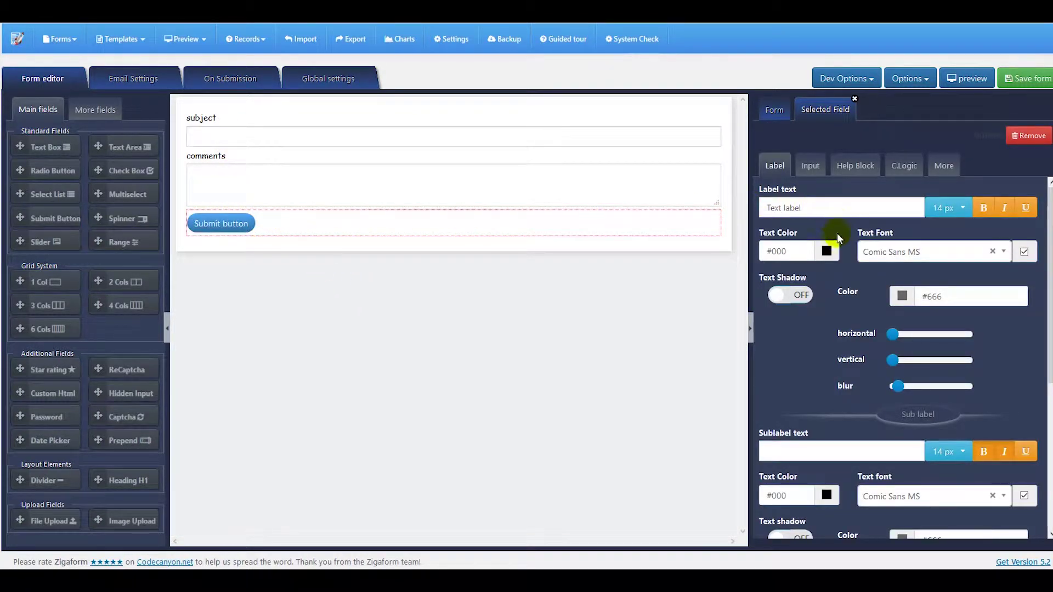
click(810, 165)
double_click(842, 232)
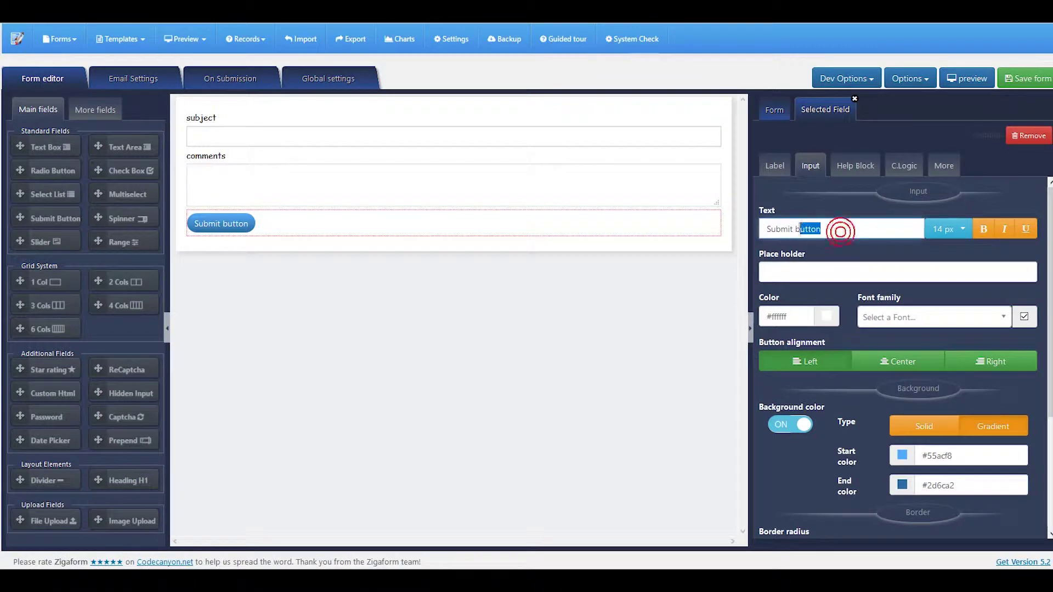
key(BackSpace)
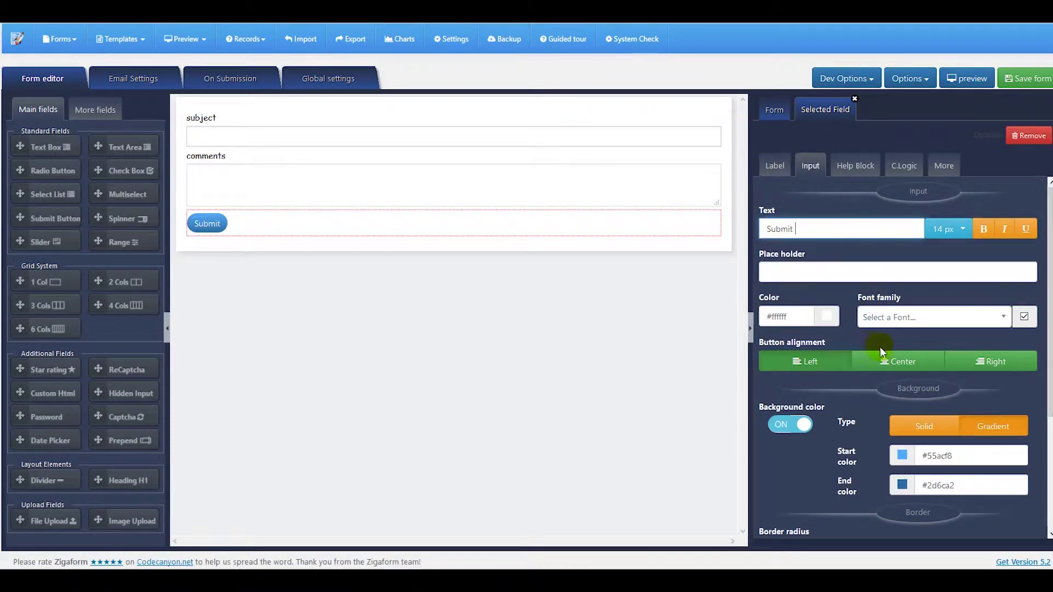
click(891, 361)
- Set the form's solid background color to light red #f58585 and save the form
click(774, 111)
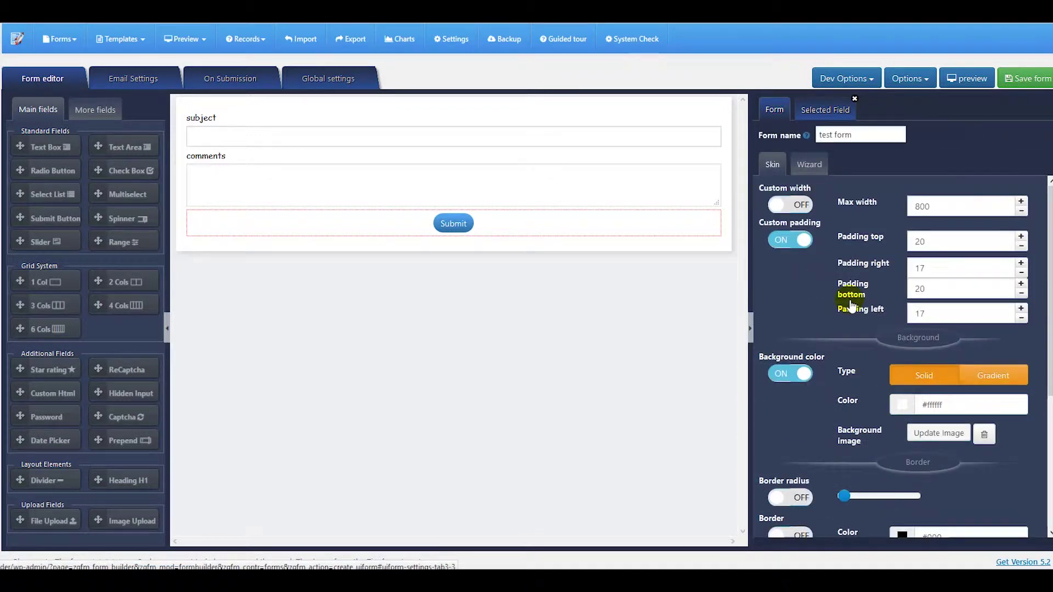
click(889, 403)
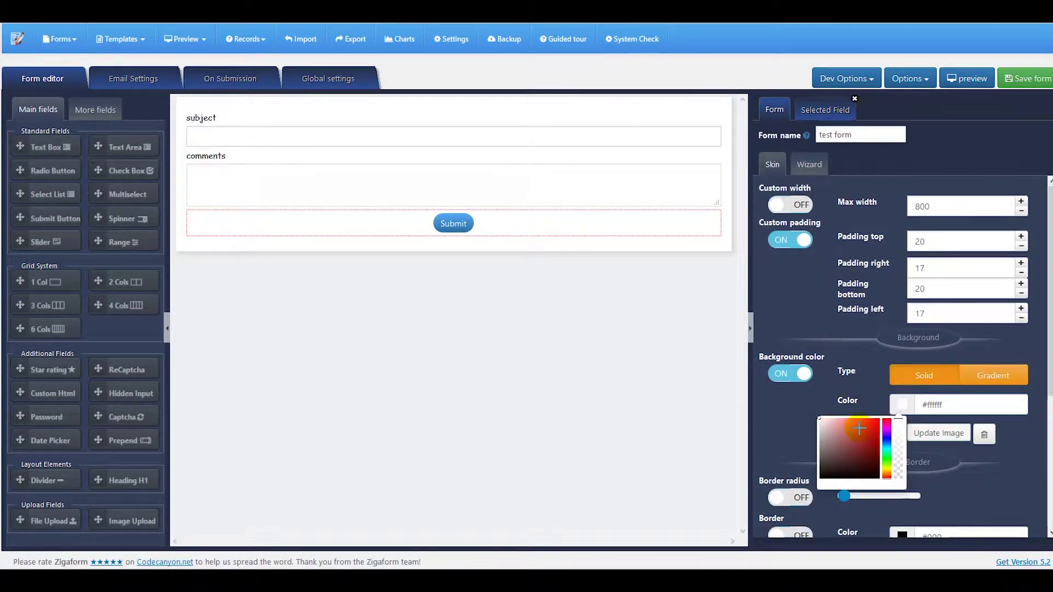
click(865, 421)
click(847, 420)
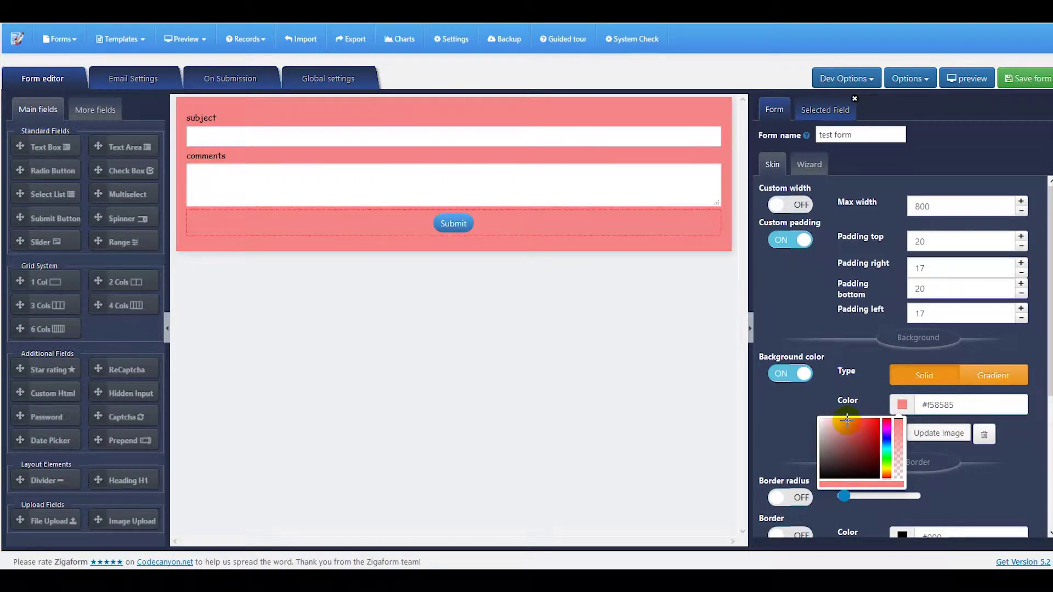
click(774, 298)
click(511, 355)
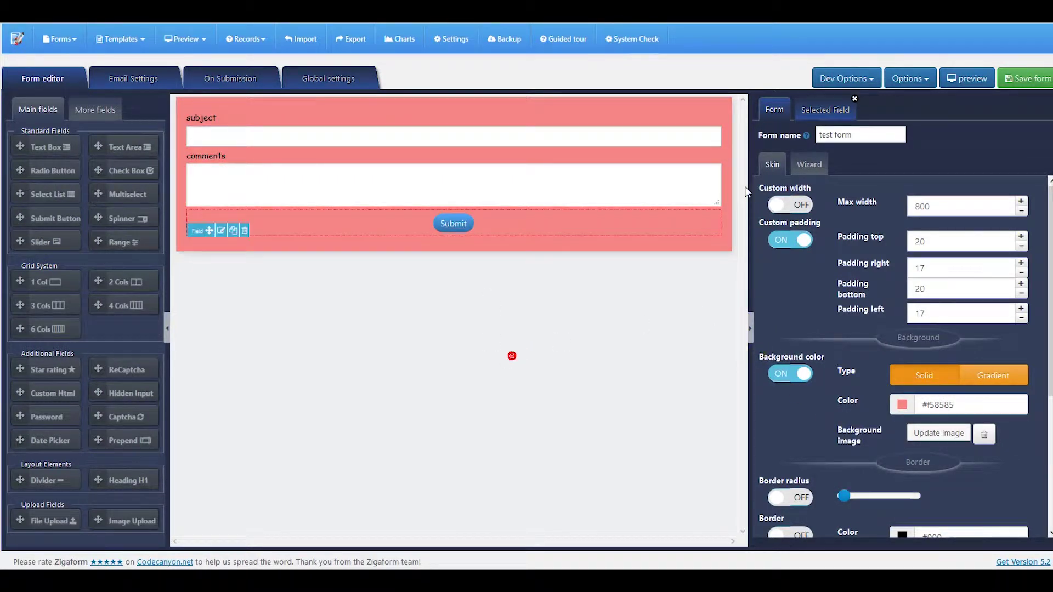
click(1017, 80)
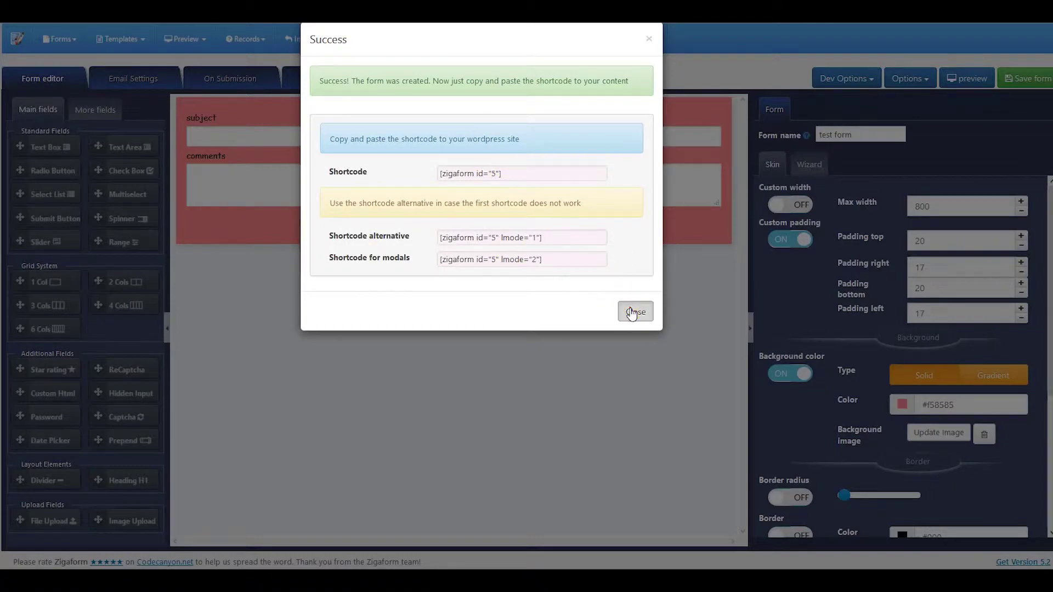
click(633, 312)
- Preview the form for desktops, try focusing its subject and comments fields, and close the preview
click(967, 79)
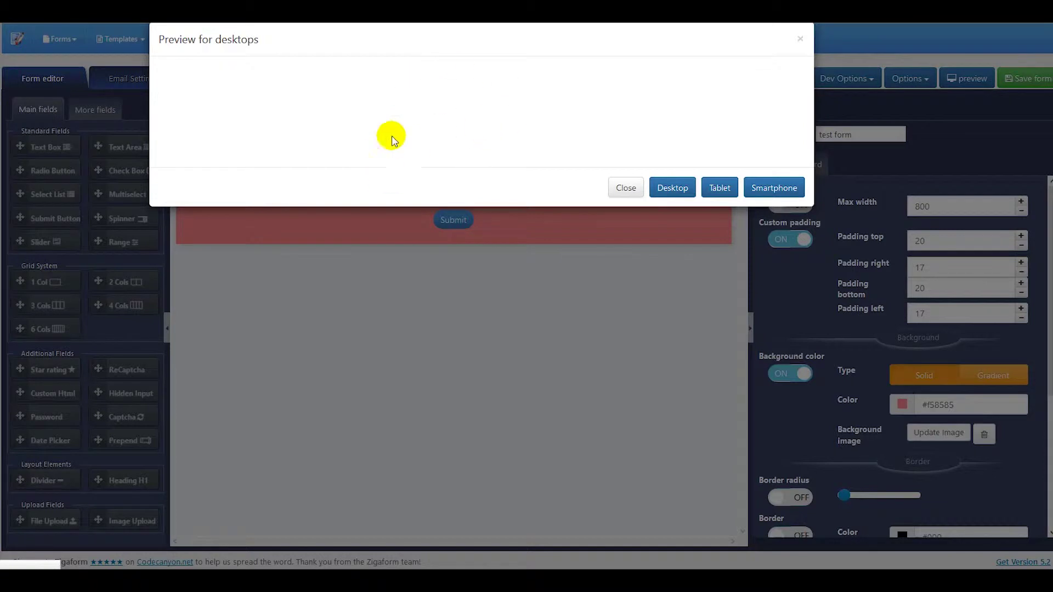
click(245, 111)
click(246, 164)
click(232, 114)
click(236, 155)
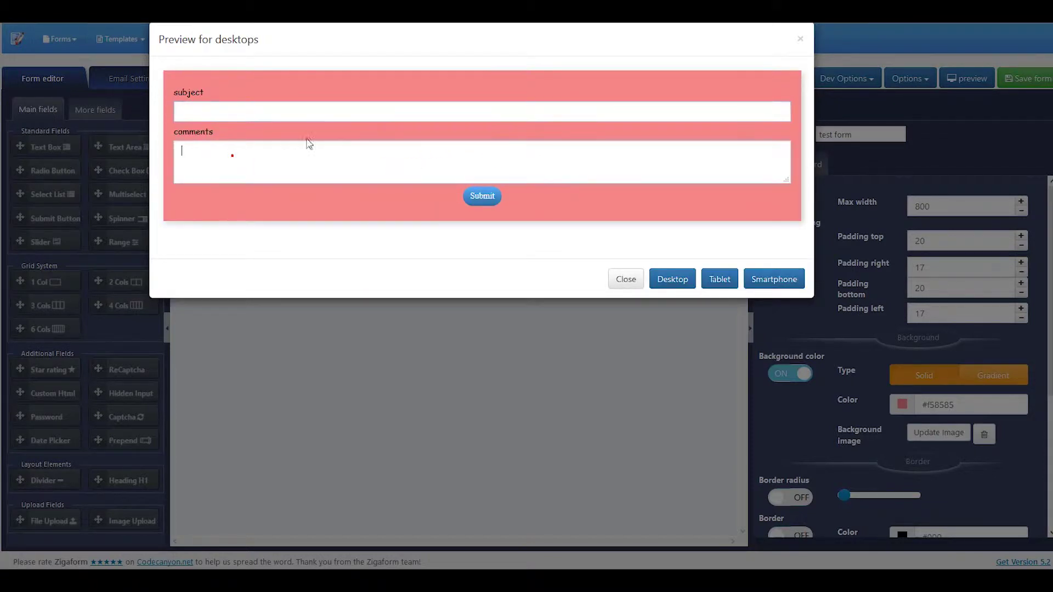
click(625, 279)
- Copy the ID selector of the subject text box from its additional field settings
mouse_move(334, 141)
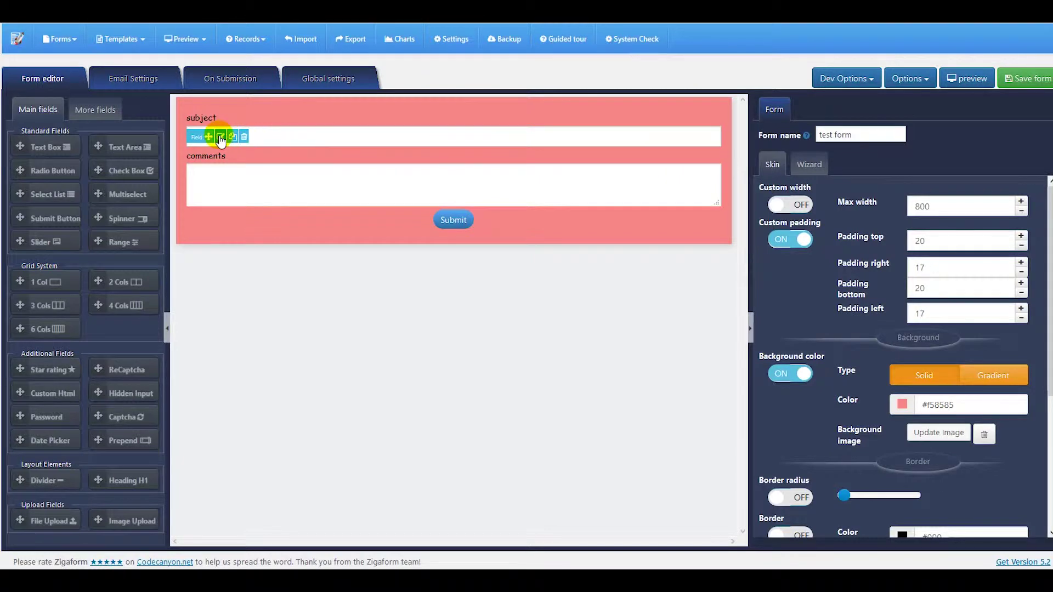
click(221, 140)
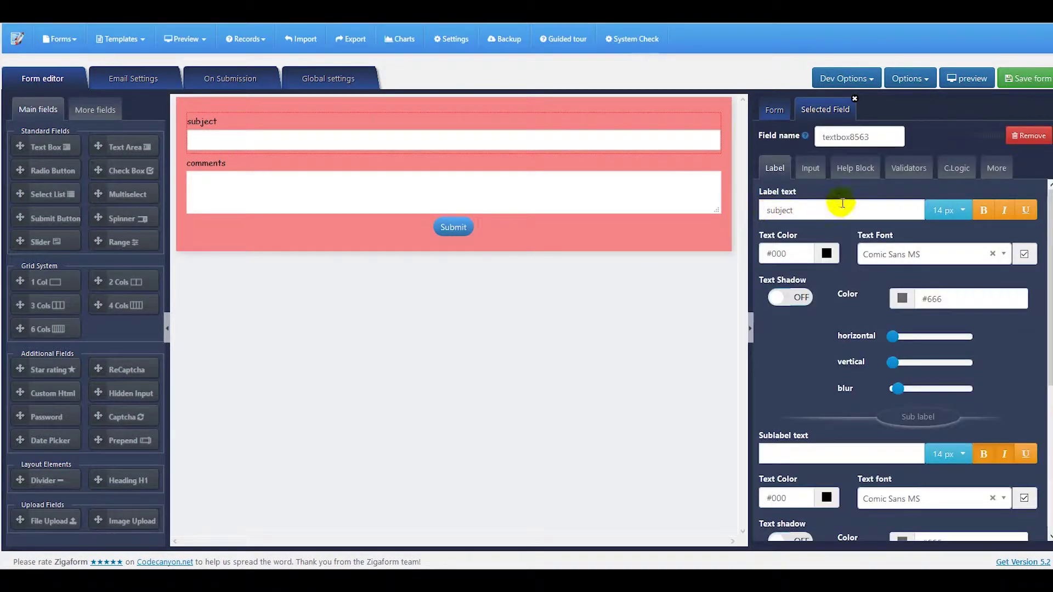
click(997, 174)
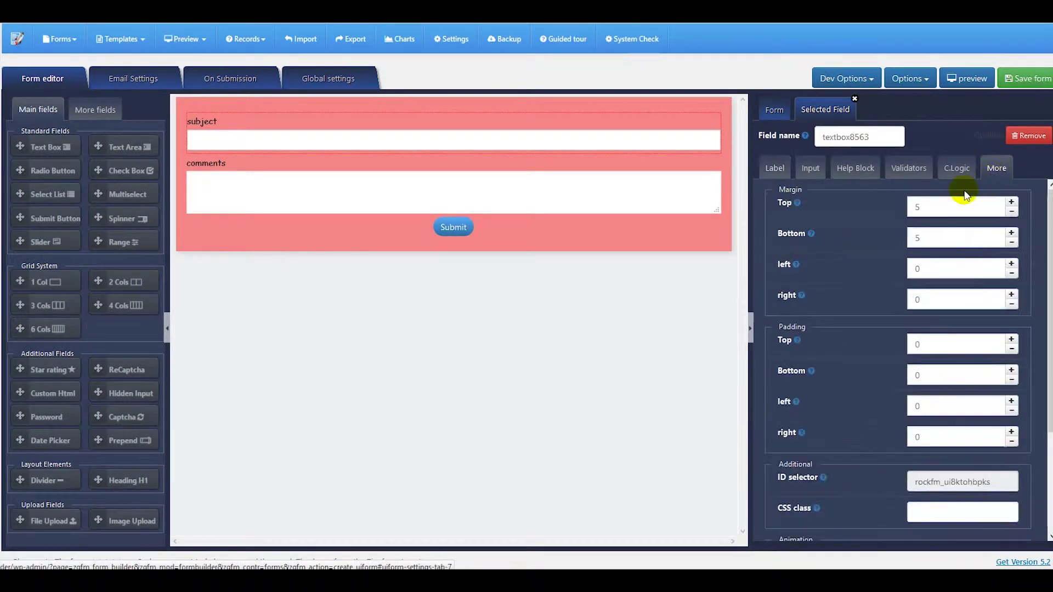
scroll(954, 312, down, 3)
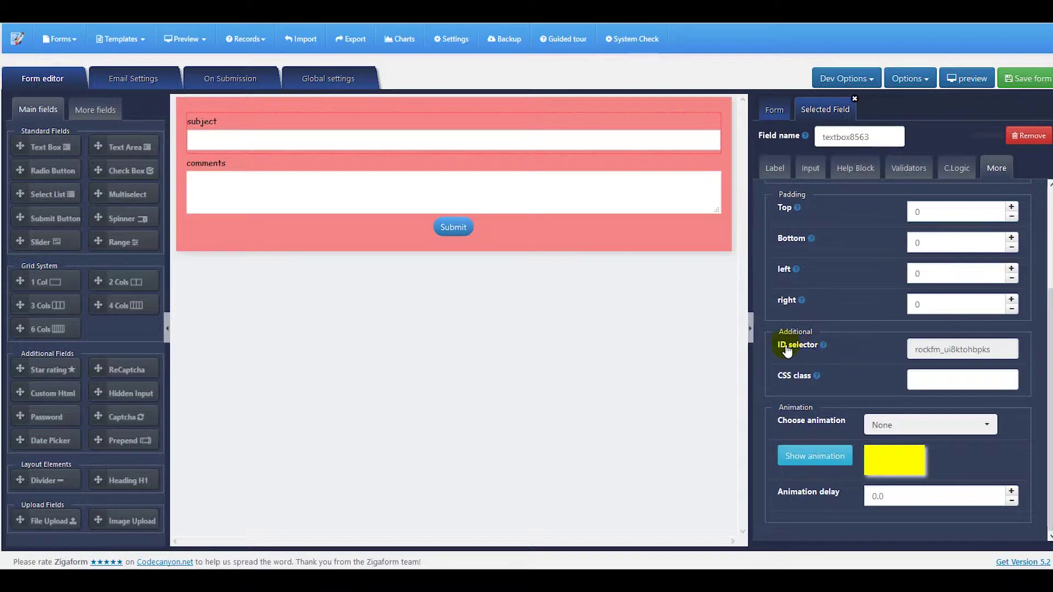
click(965, 351)
drag(991, 350, 908, 349)
key(ctrl+c)
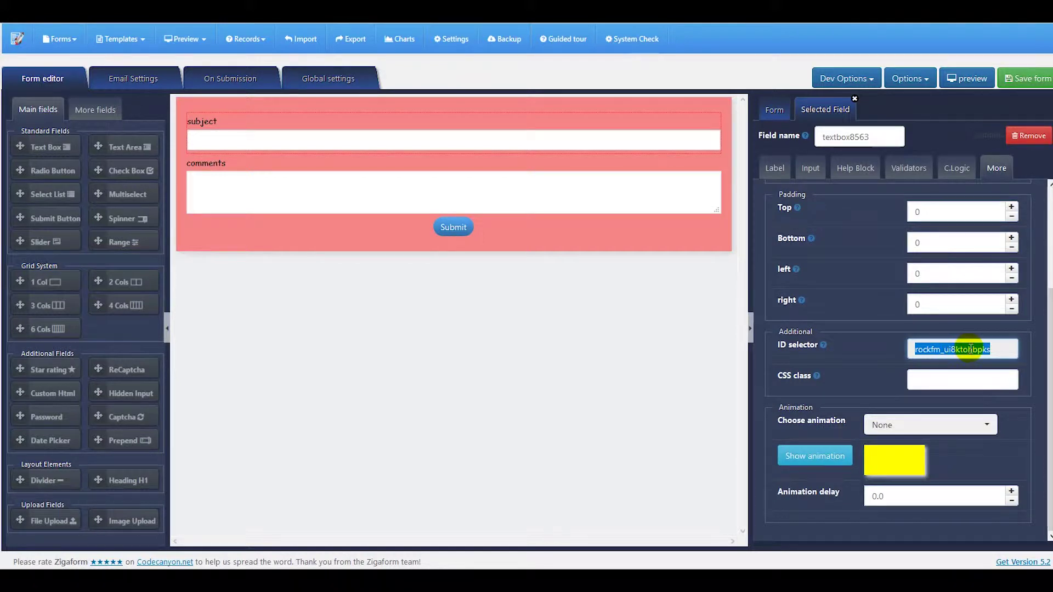
- Add a CSS rule for #rockfm_ui8ktohbpks to the form: border-radius 25px, border 2px solid #73AD21, padding 20px, width 200px, height 150px
mouse_move(324, 115)
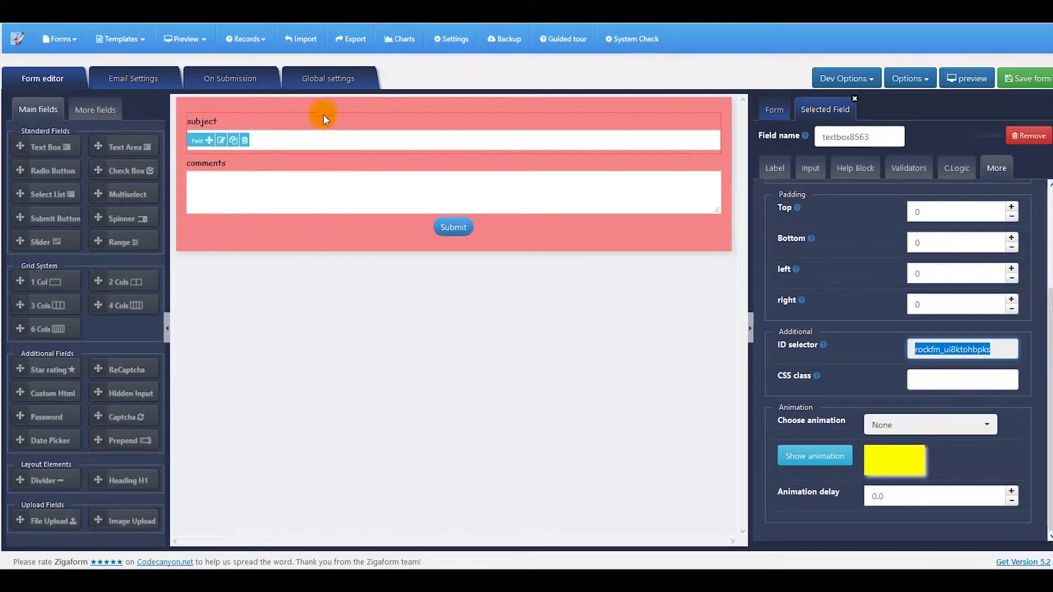
click(323, 85)
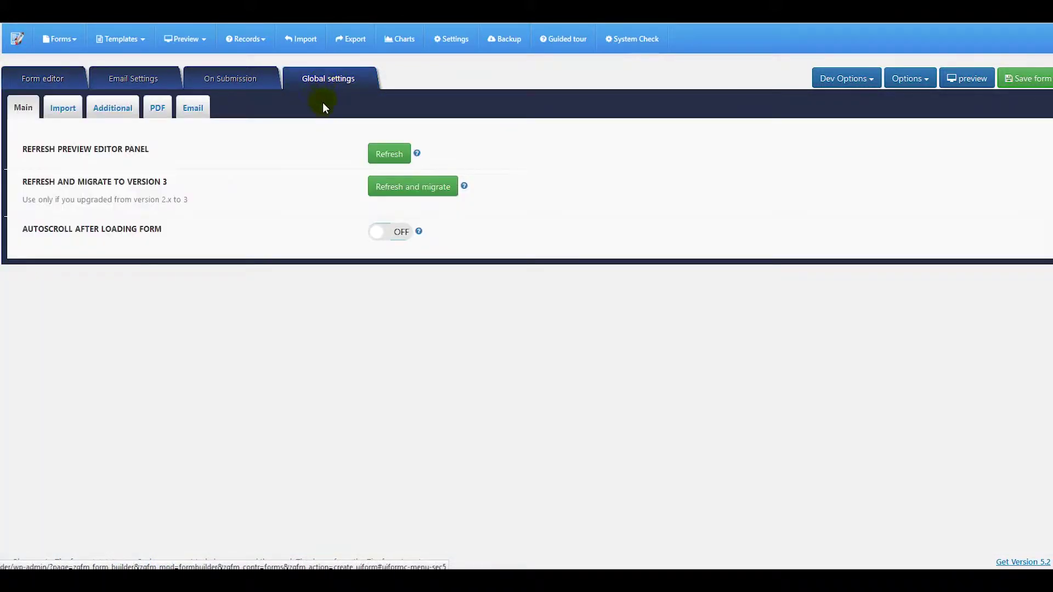
click(118, 113)
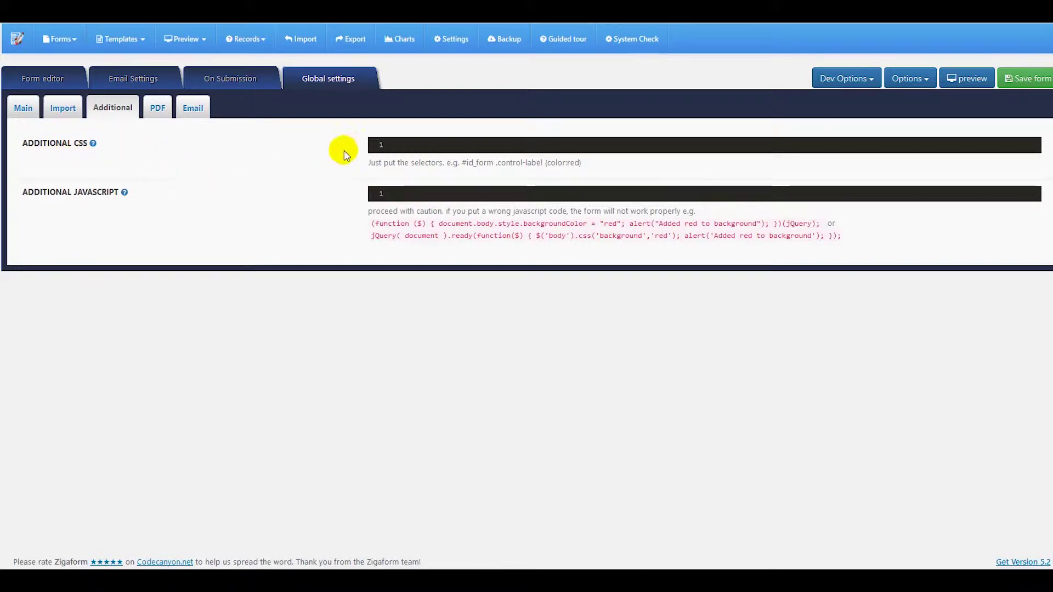
click(403, 141)
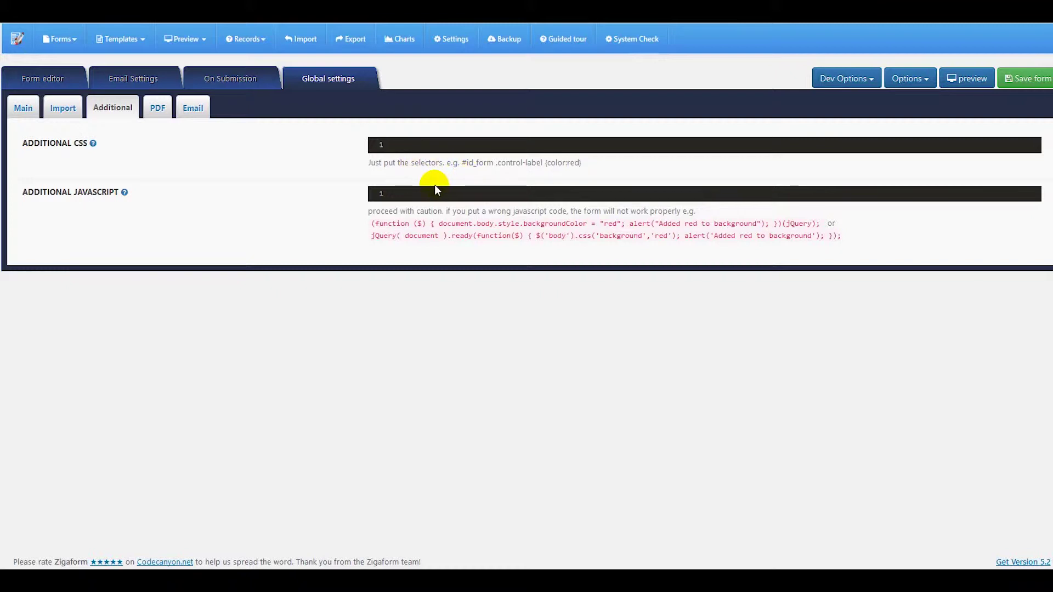
key(ctrl+v)
key(Home)
text(#)
key(BackSpace)
text({)
key(Return)
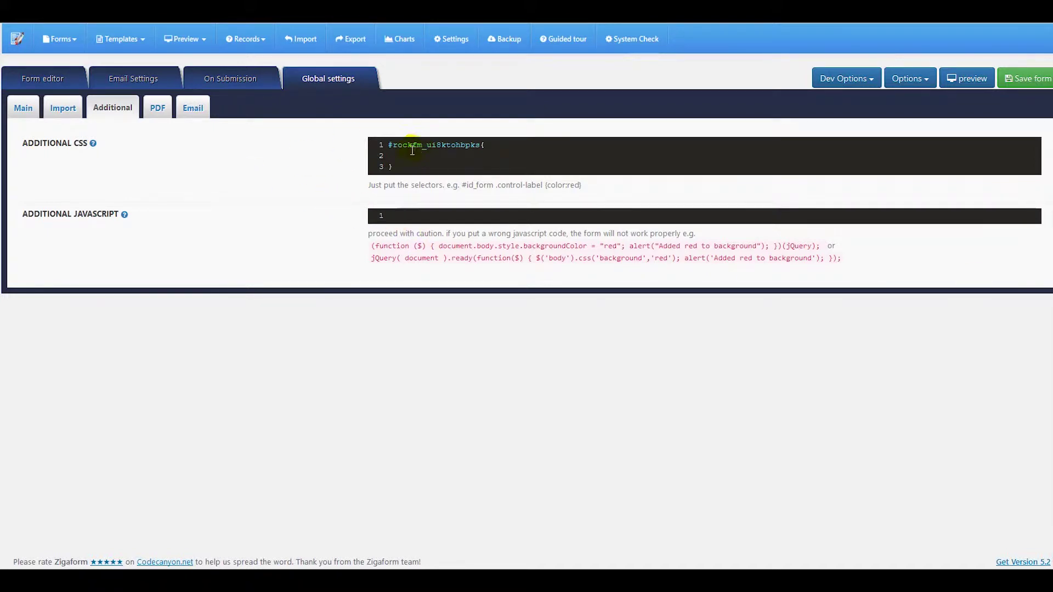
text(border-radius: 25px;   border: 1px solid #73AD21;   padding: 20px;   width: 200px;   height: 150px;)
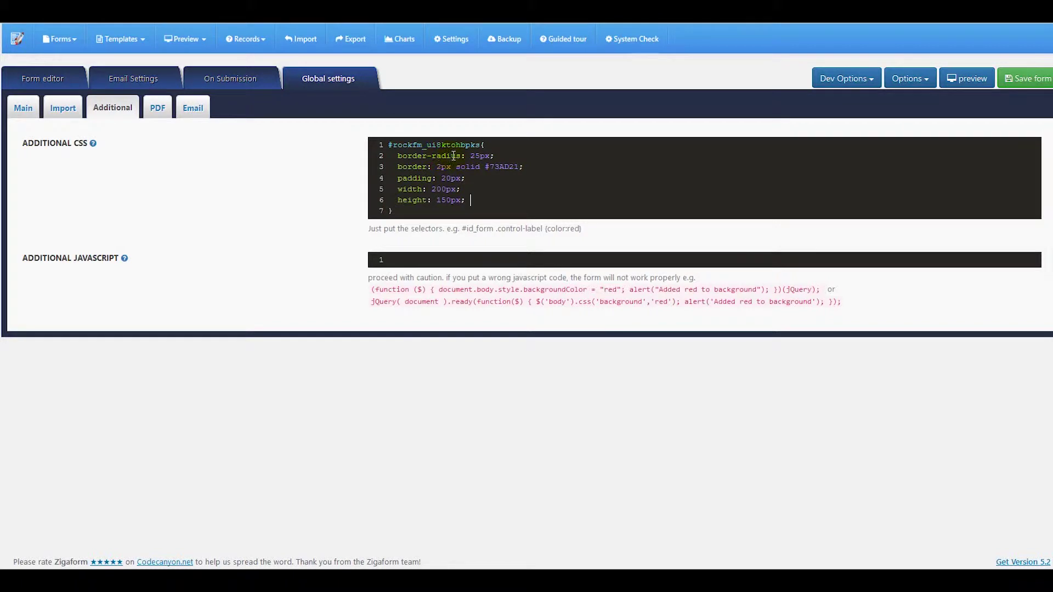
- Review the additional CSS rule's declarations and selector, checking the selector against the subject field in the form editor
drag(460, 157, 404, 156)
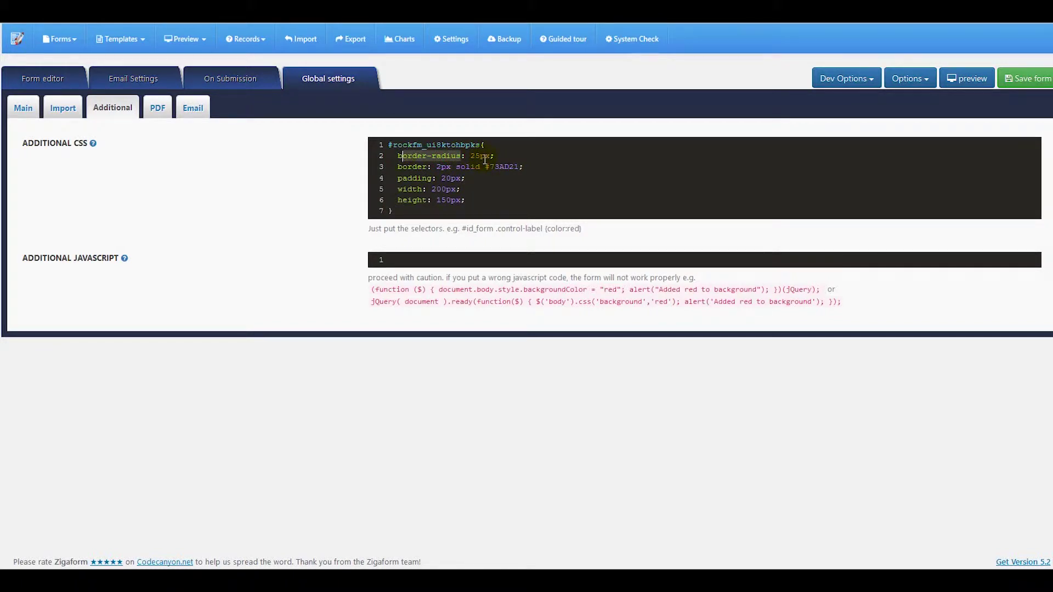
click(438, 169)
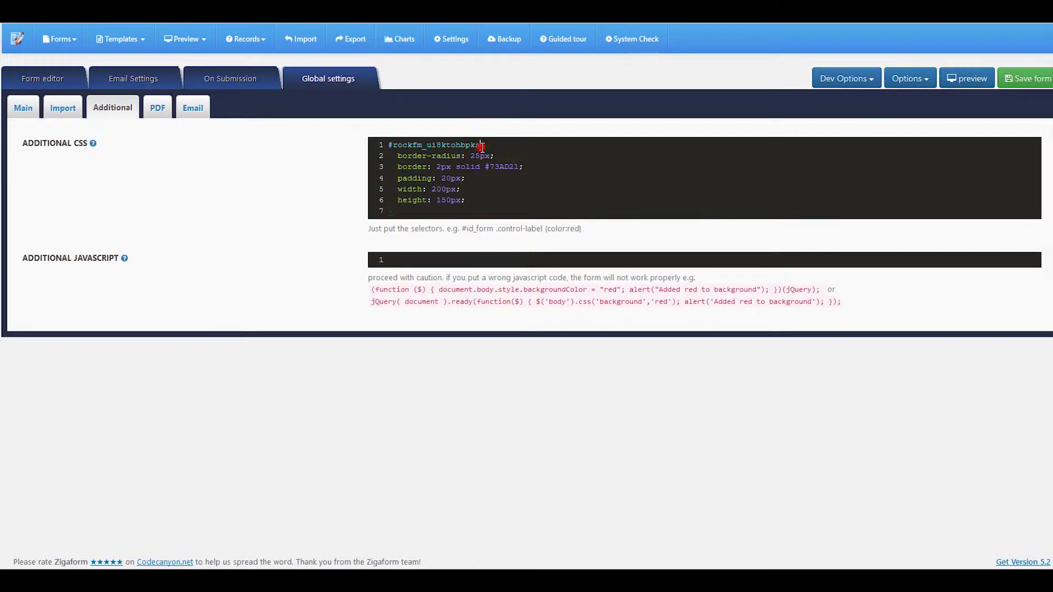
drag(482, 147, 393, 146)
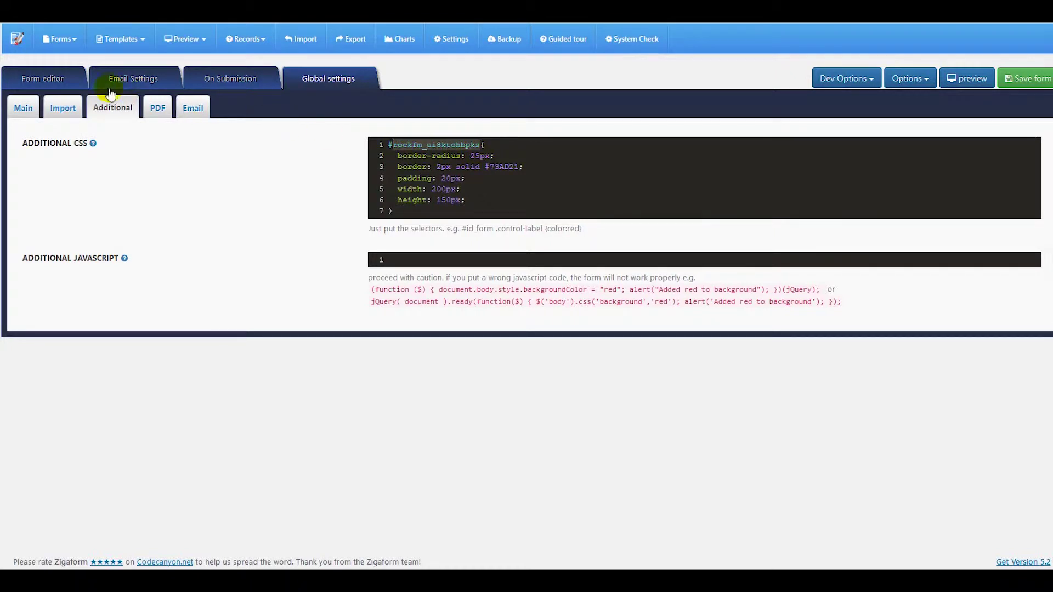
click(64, 84)
mouse_move(235, 149)
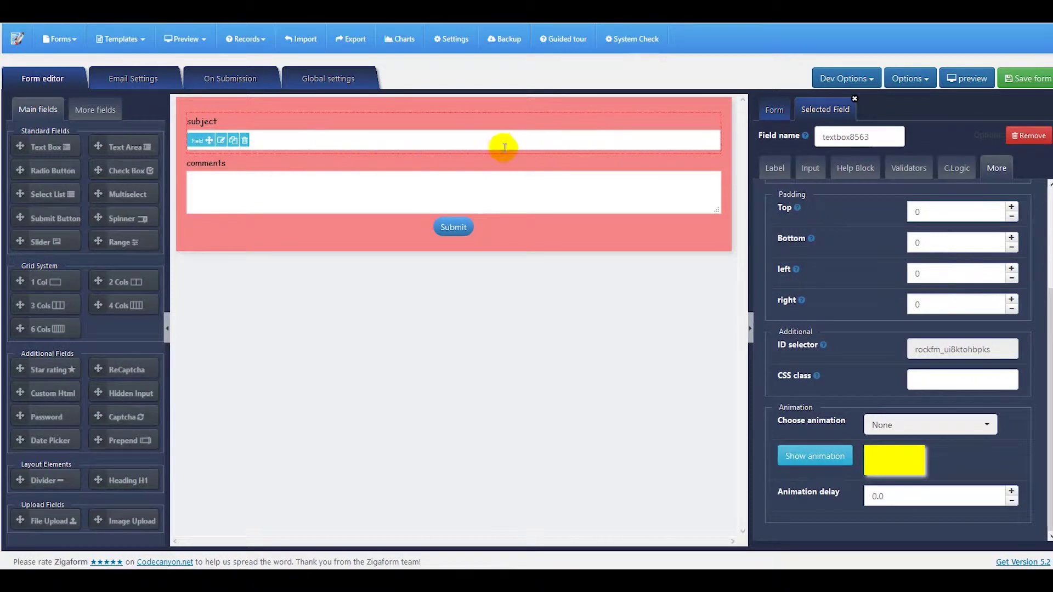
click(316, 80)
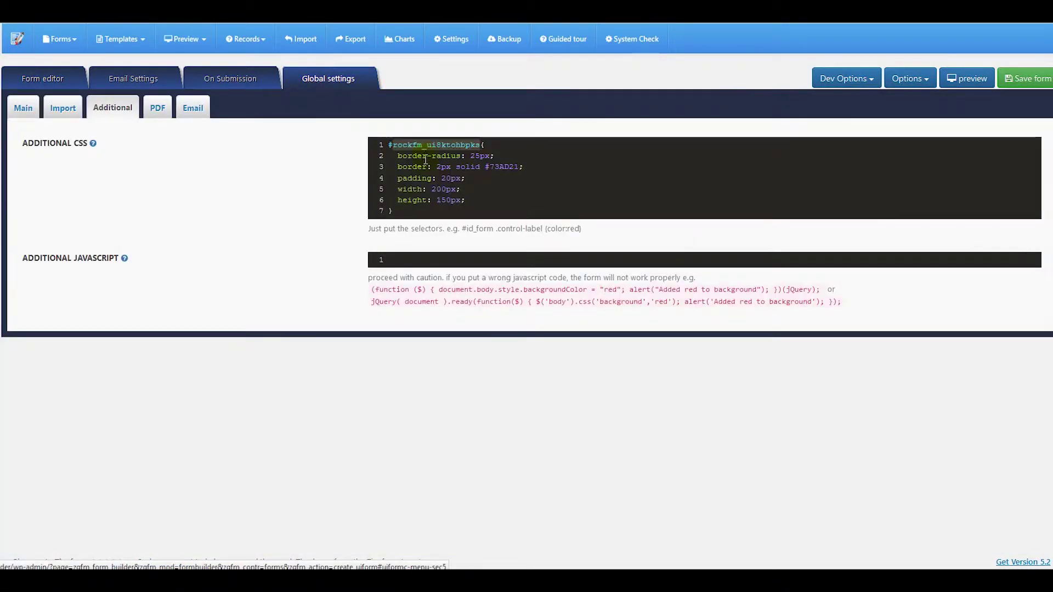
click(481, 146)
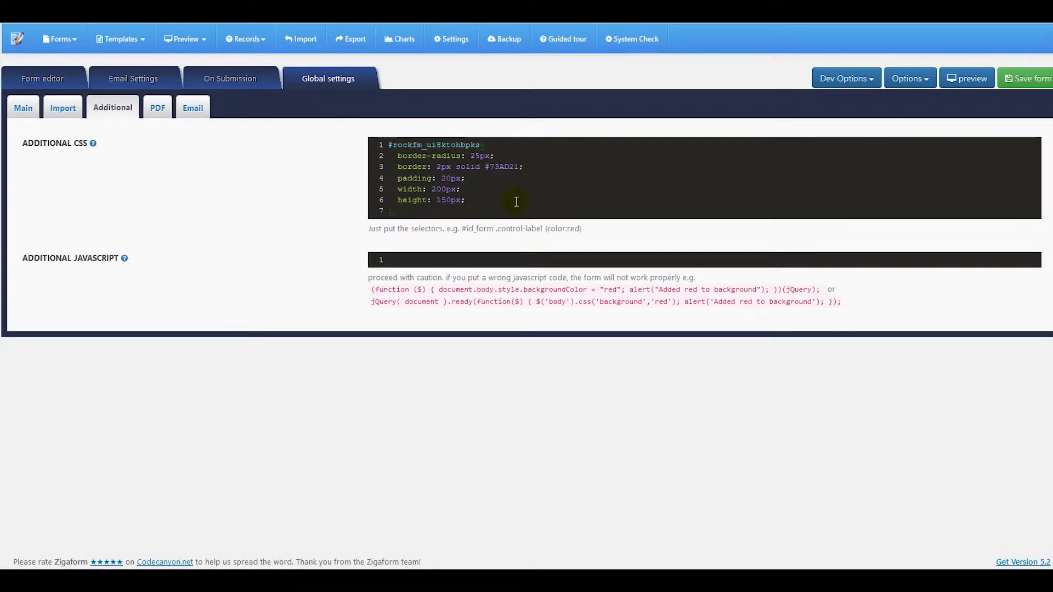
- Extend the additional CSS selector to #rockfm_ui8ktohbpks input{, save the form, and check it in the desktop preview
text(input{)
click(471, 192)
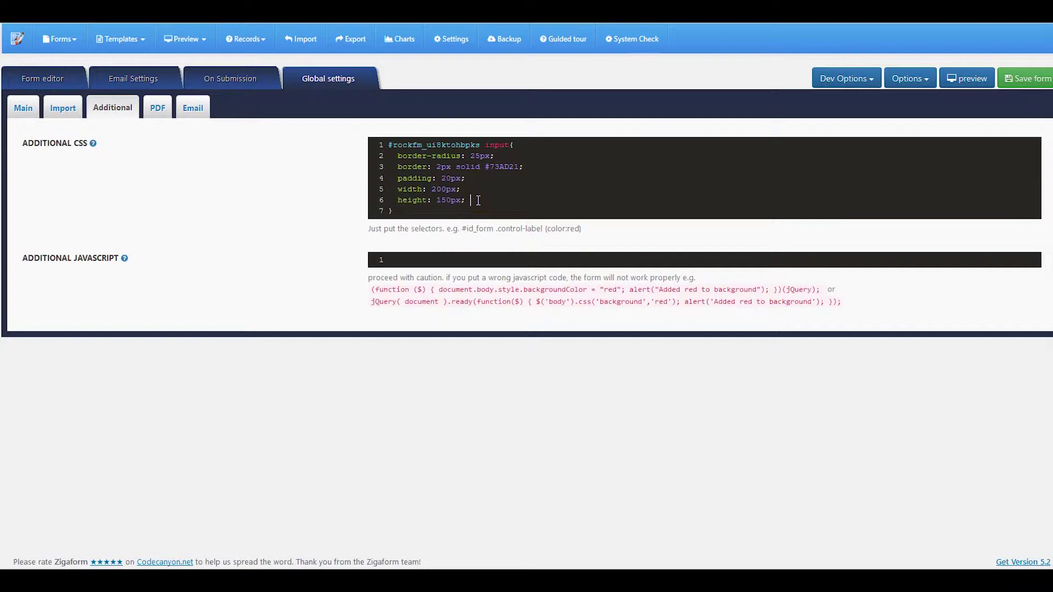
click(1012, 71)
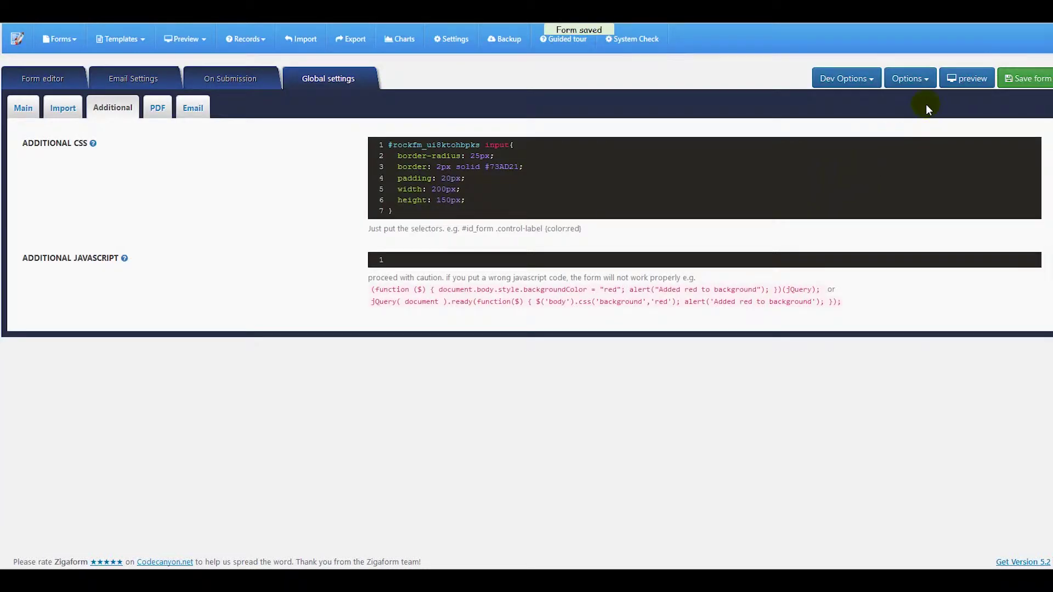
click(971, 81)
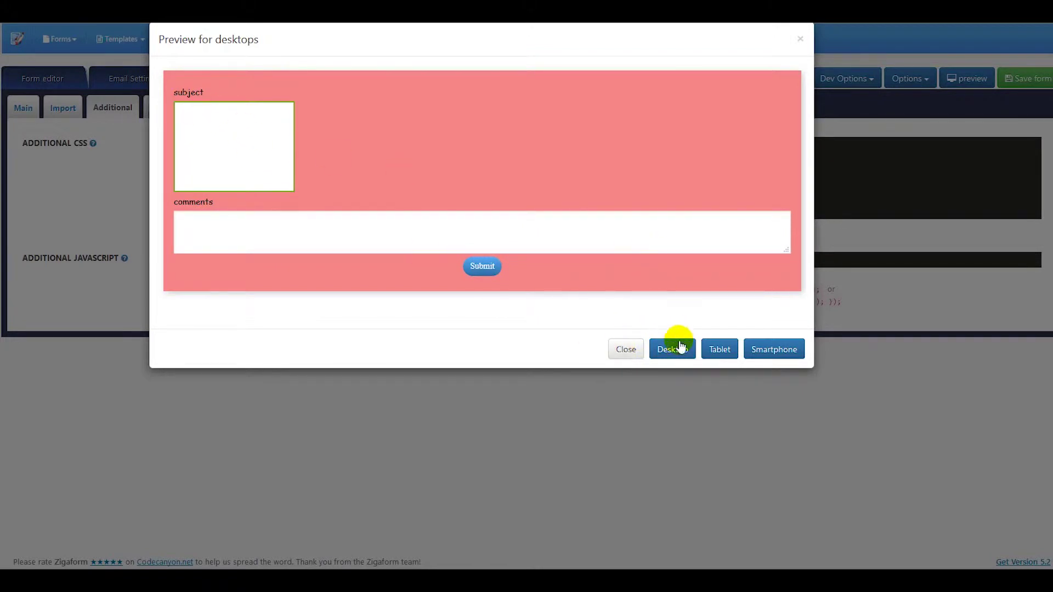
click(626, 349)
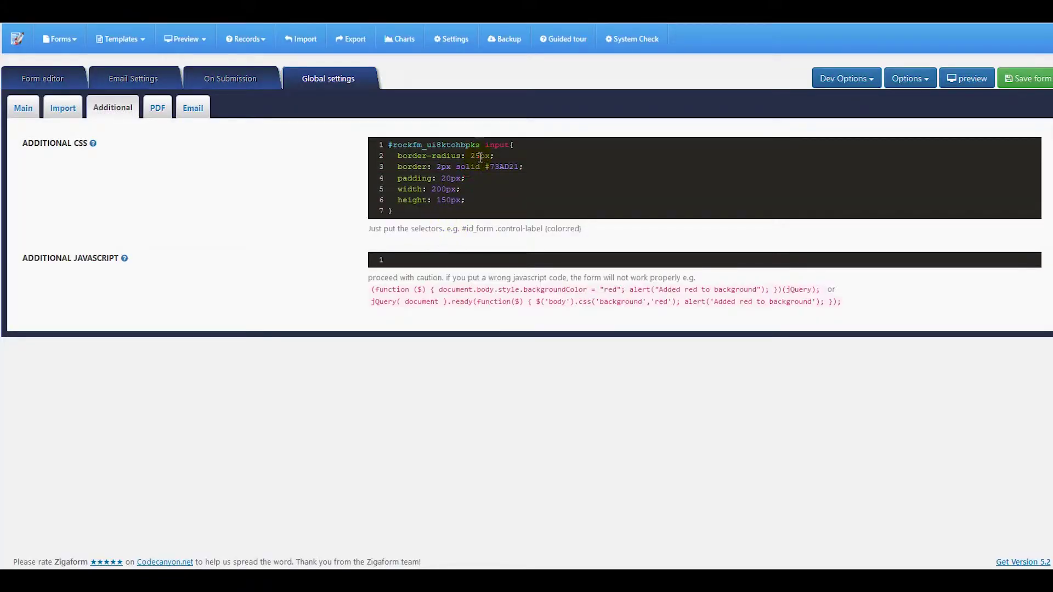
- In the additional CSS rule, set border-radius to 50px, border color to yellow and padding to 5px, and remove the width and height declarations
drag(478, 157, 470, 158)
text(50)
drag(478, 204, 389, 189)
key(BackSpace)
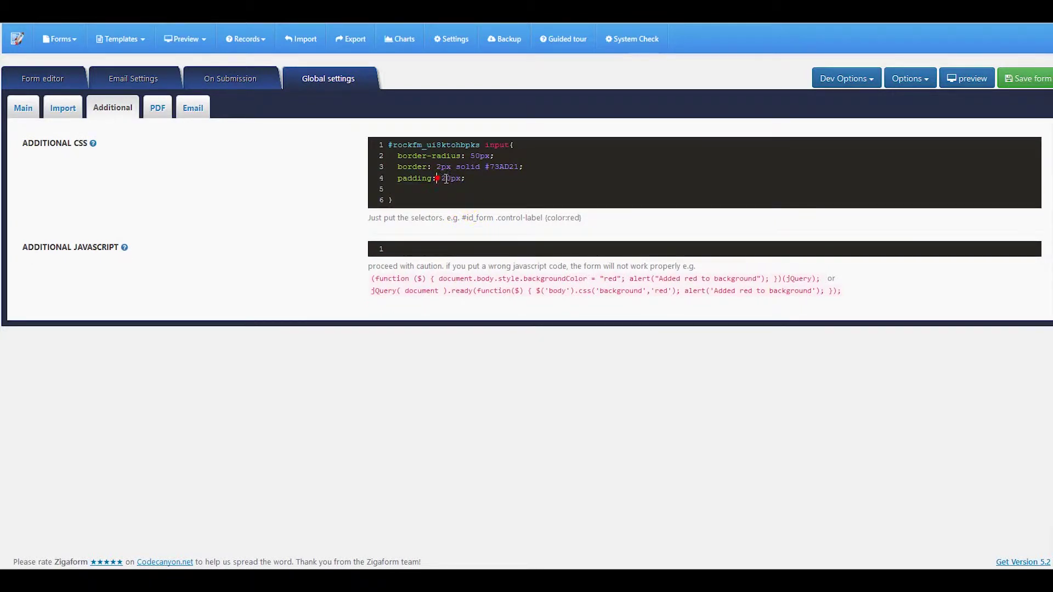
click(449, 178)
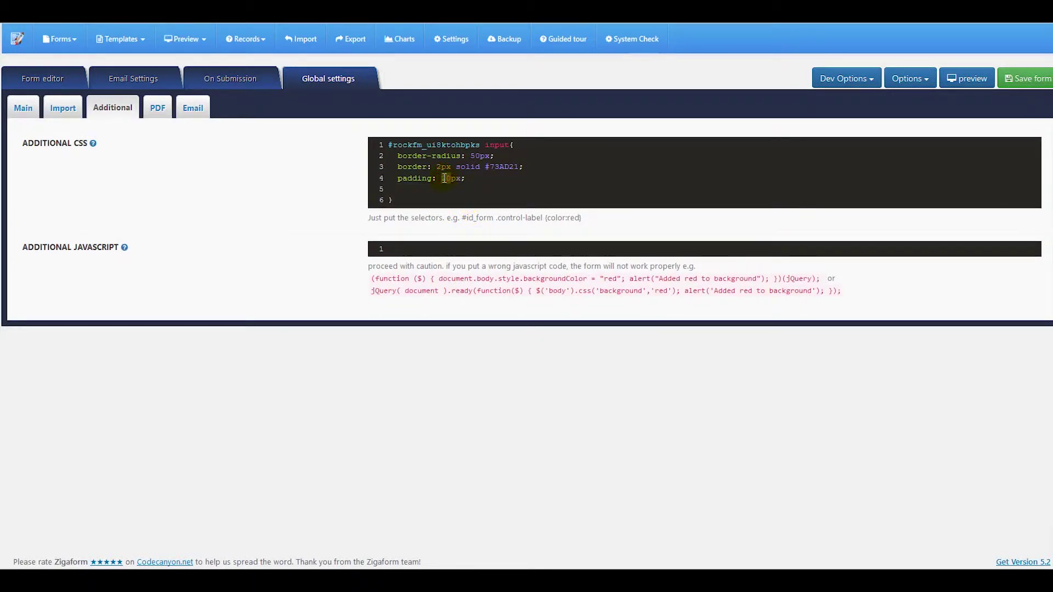
text(5)
drag(485, 167, 514, 167)
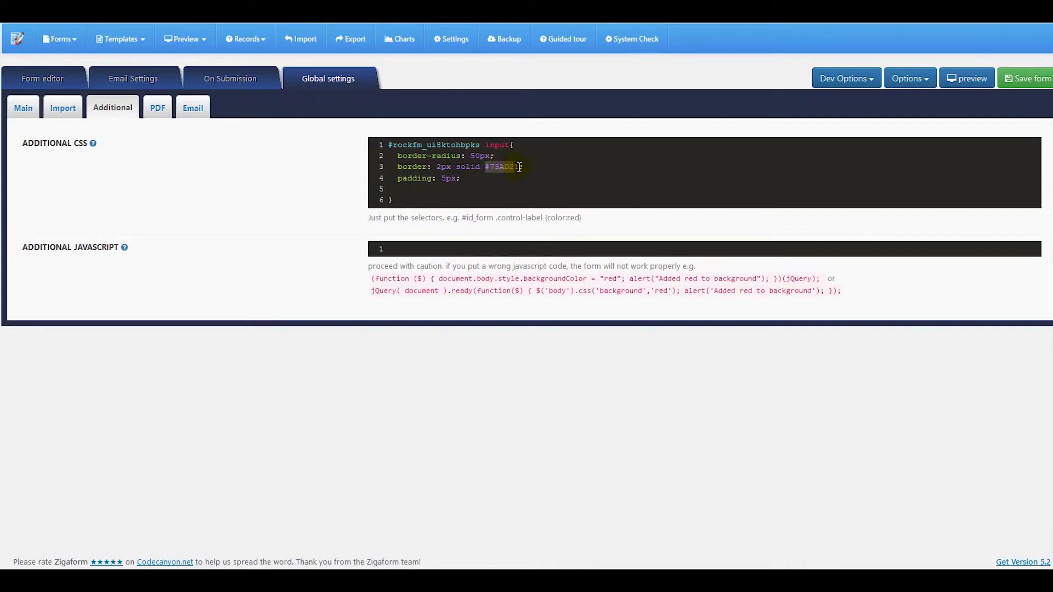
text(yellow)
- Save the form and preview it for desktops, focusing the subject field
click(1025, 79)
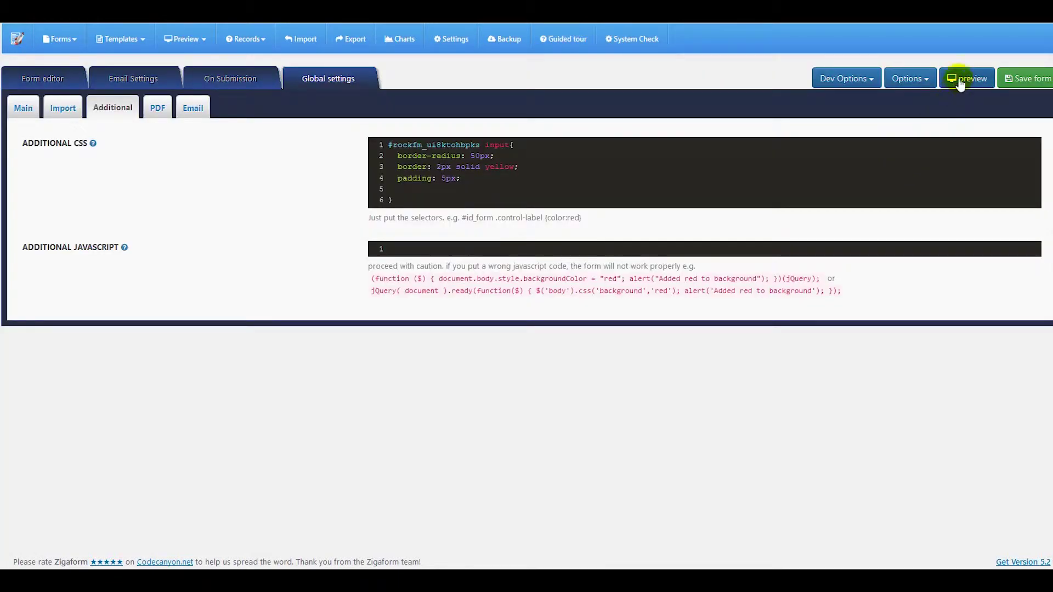
click(960, 82)
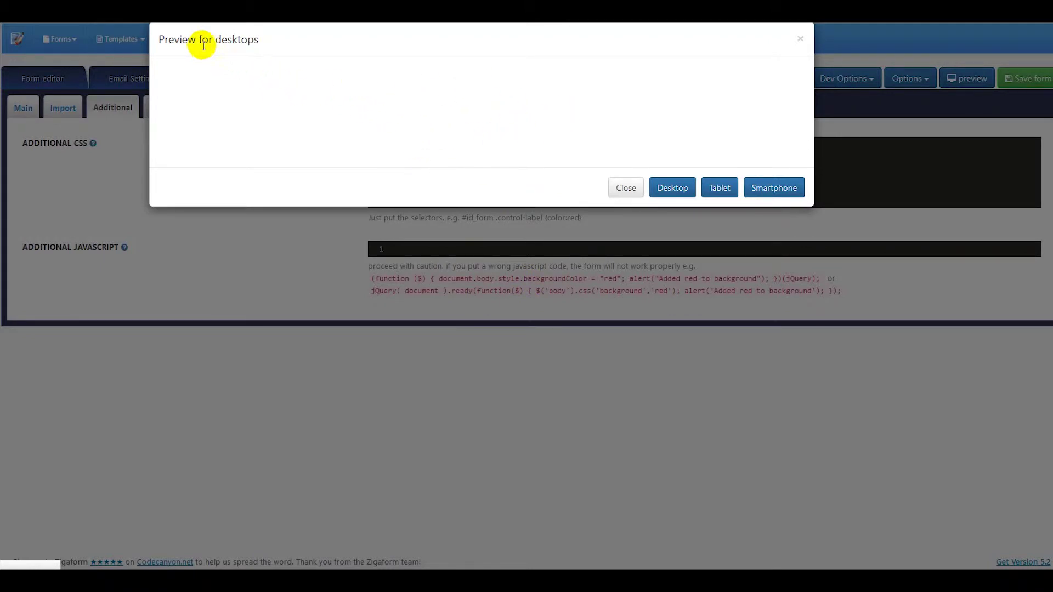
click(298, 110)
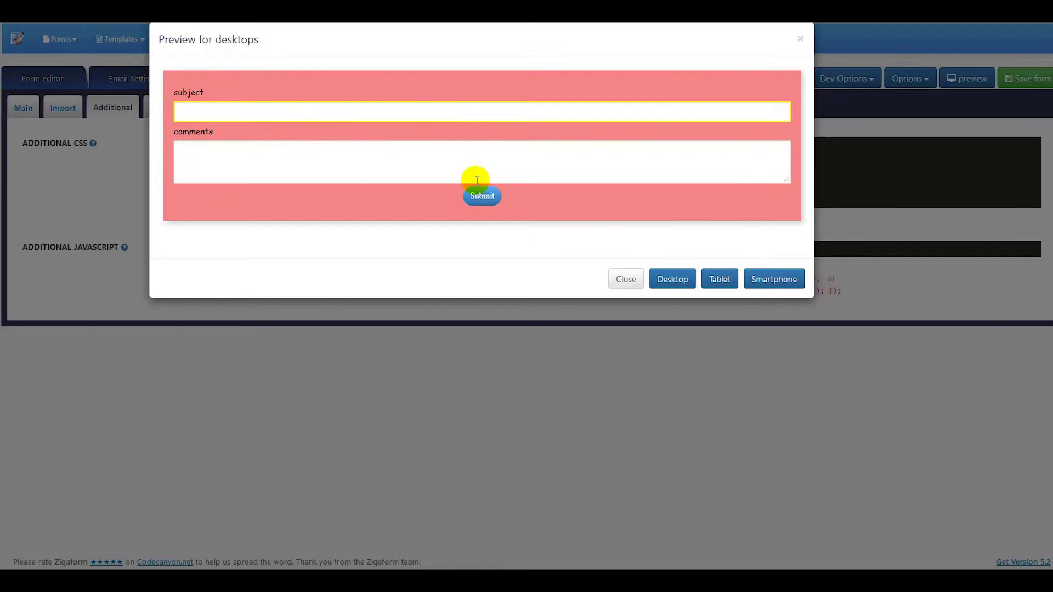
- Inspect the subject text box in the preview and set border-radius to 50px in its .rockfm-txtbox-inp-val style rule
right_click(257, 106)
click(616, 357)
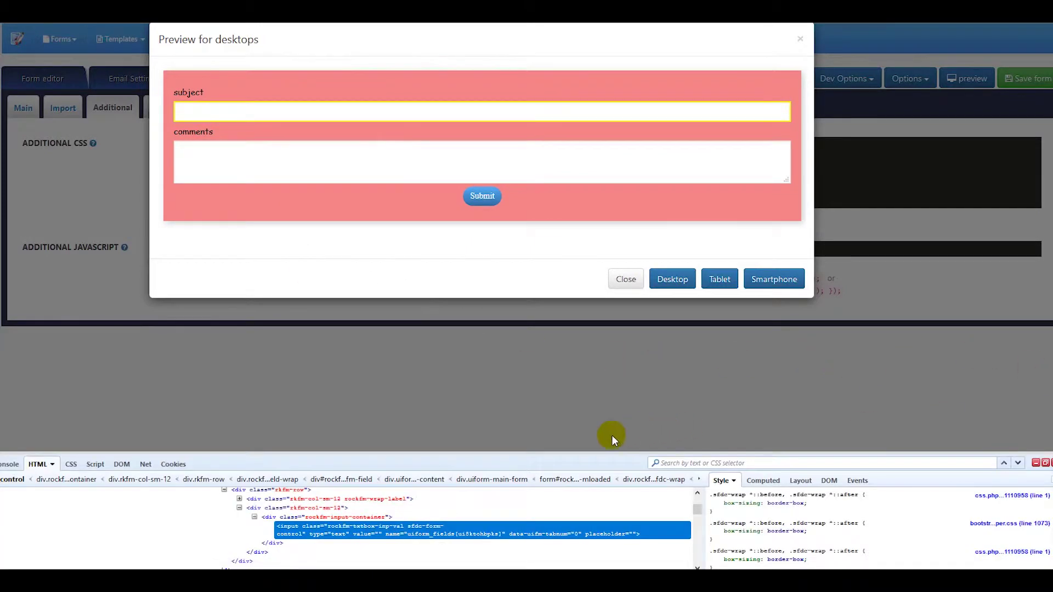
drag(482, 453, 481, 371)
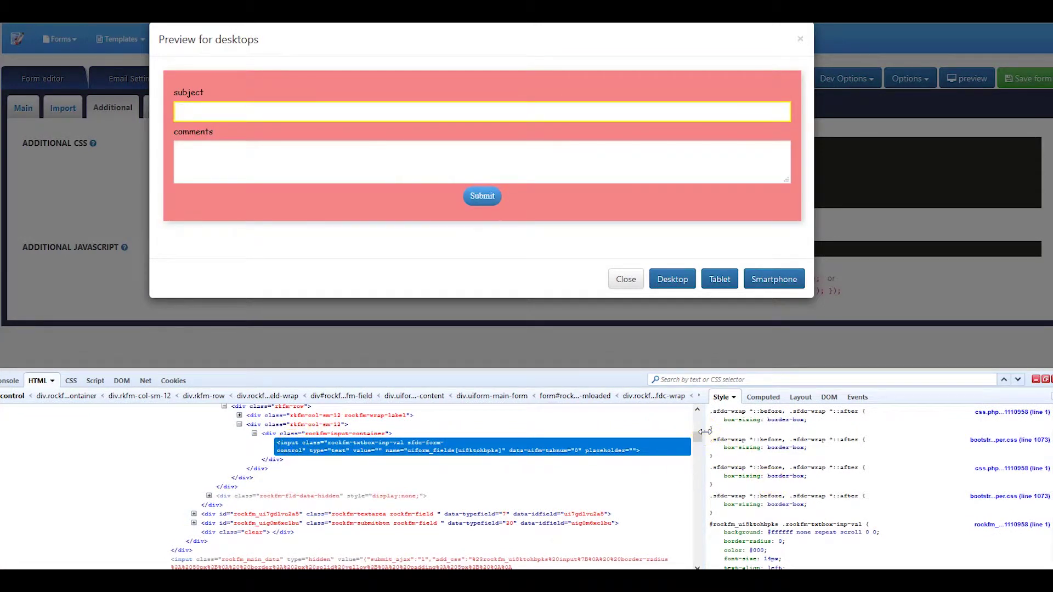
drag(705, 431, 655, 422)
scroll(758, 471, down, 2)
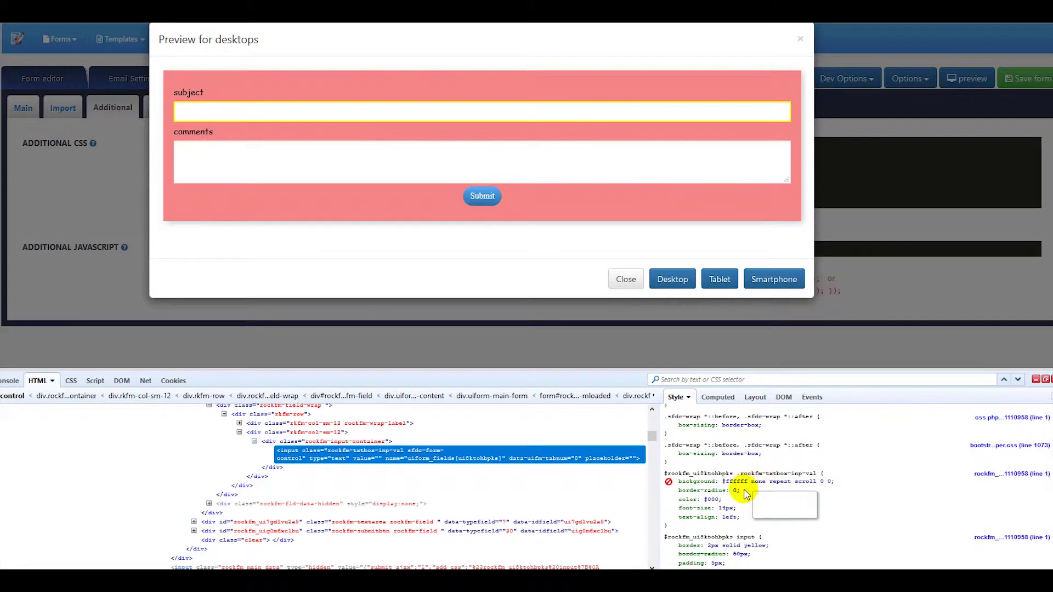
click(733, 489)
click(735, 490)
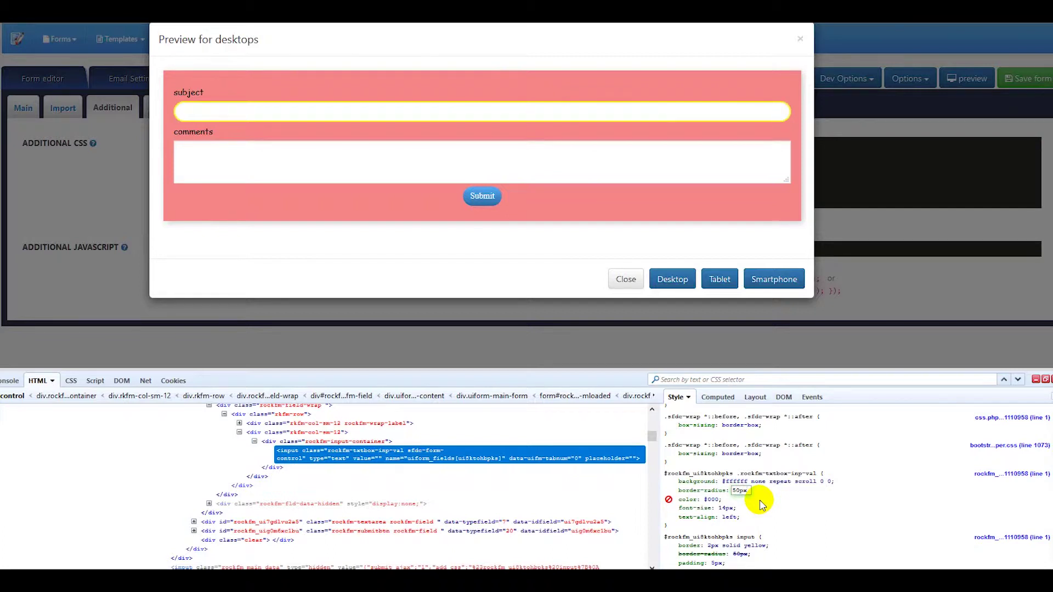
key(Return)
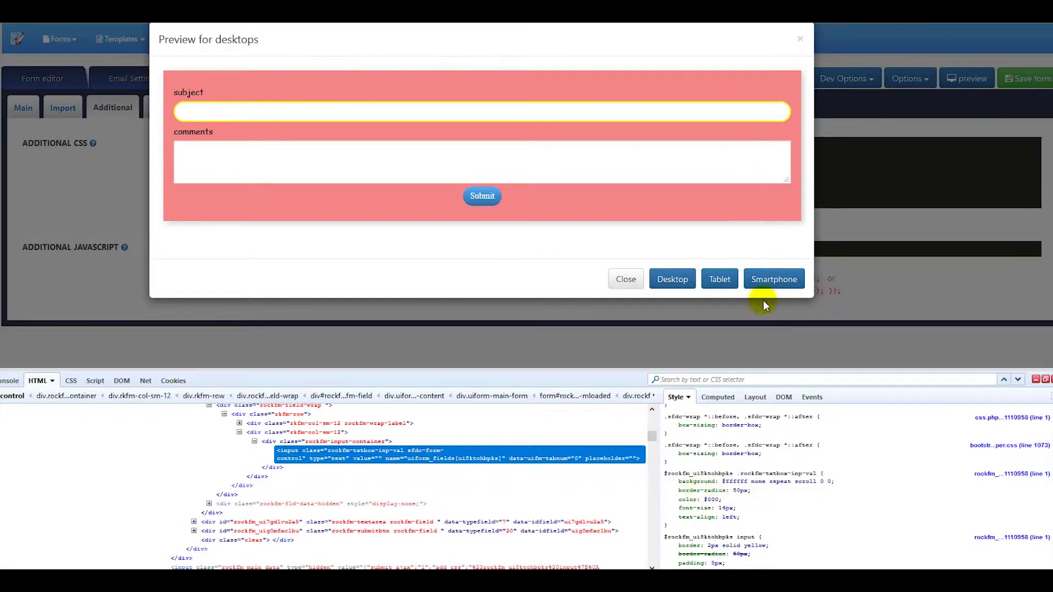
click(801, 481)
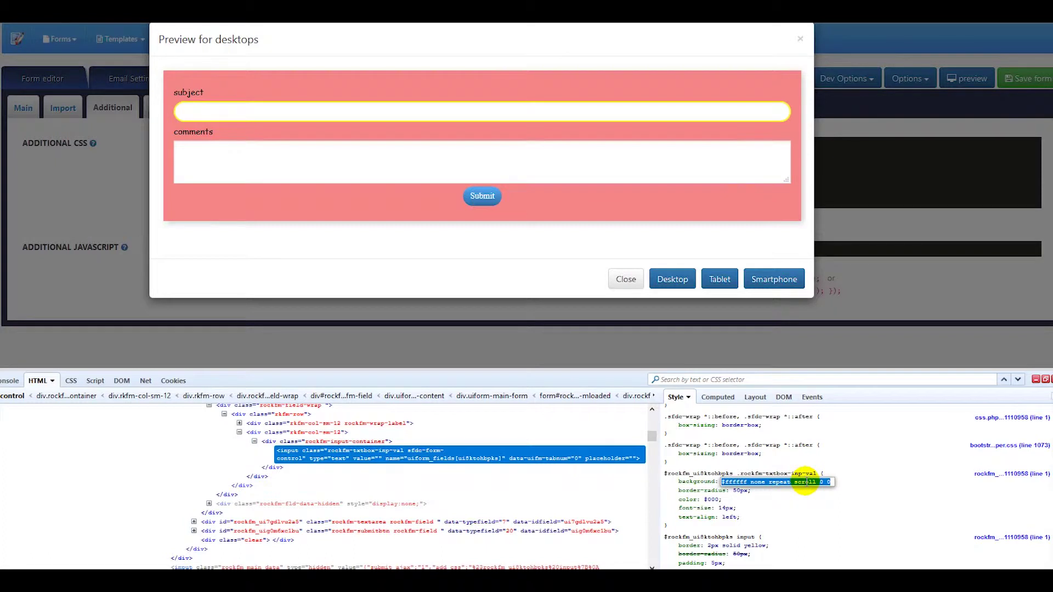
click(795, 482)
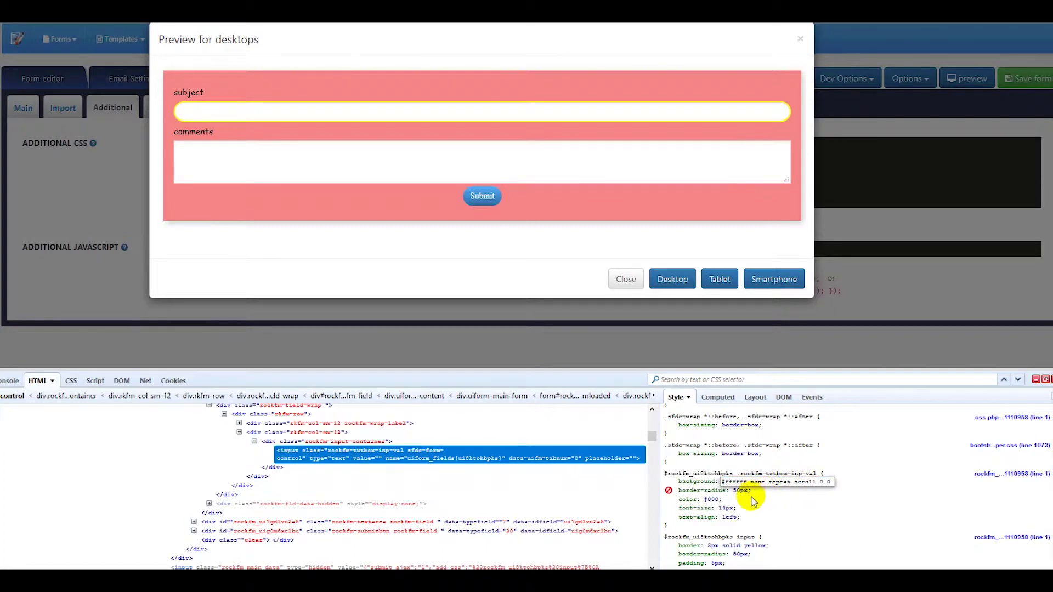
key(Return)
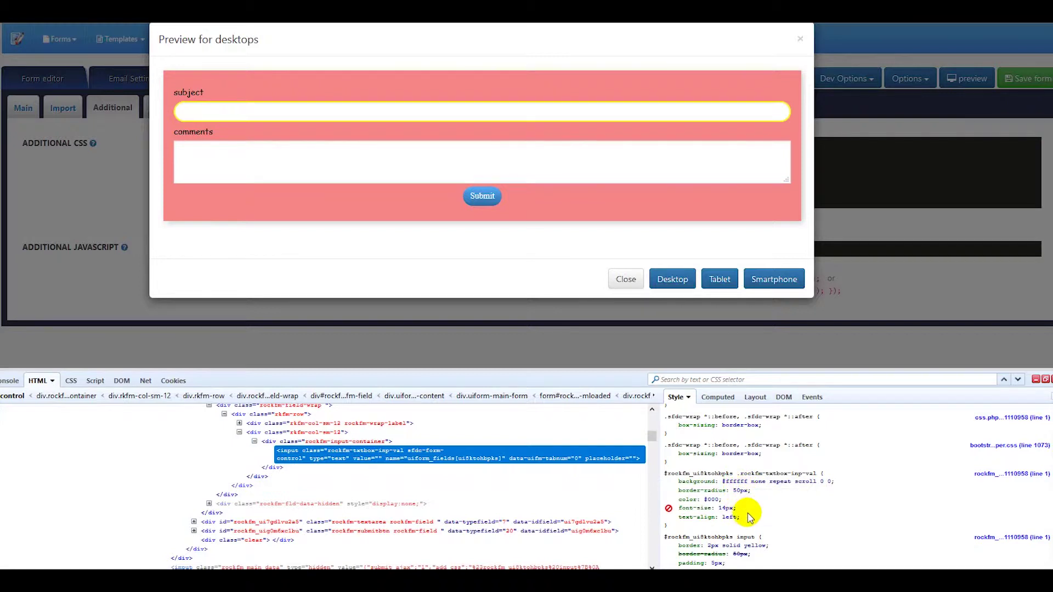
- Add a border-color: green declaration to the subject text box's .rockfm-txtbox-inp-val rule in the inspector
click(766, 507)
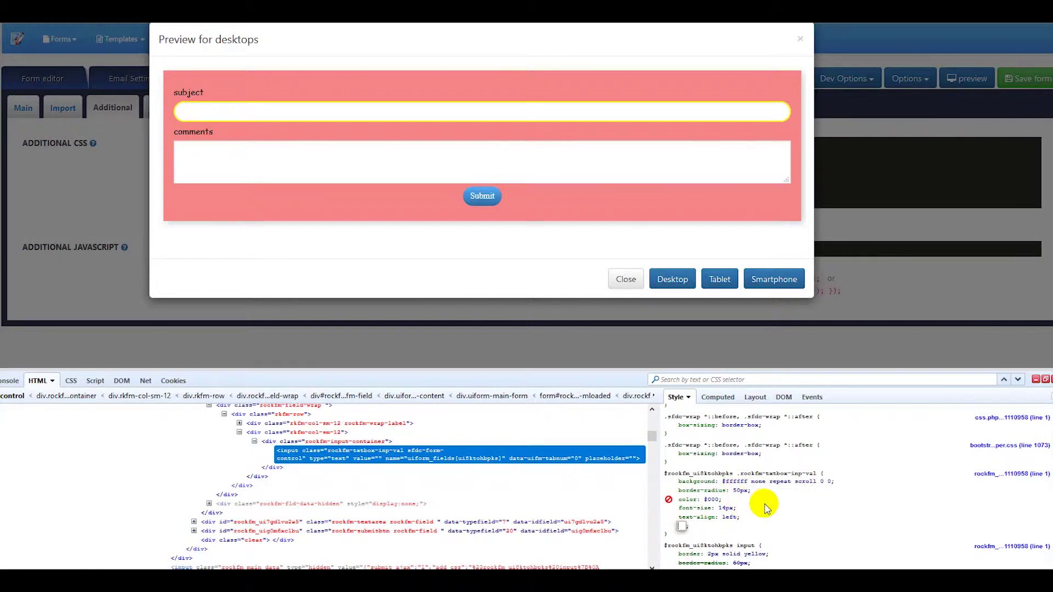
text(b)
text(-t)
text(color)
key(Tab)
text(gre)
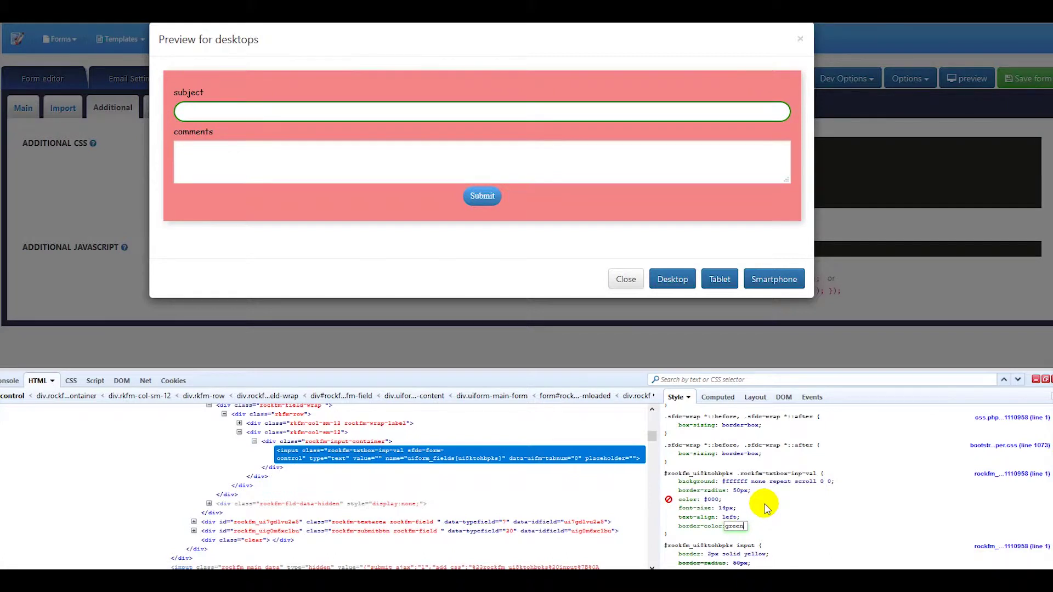
click(800, 509)
click(732, 526)
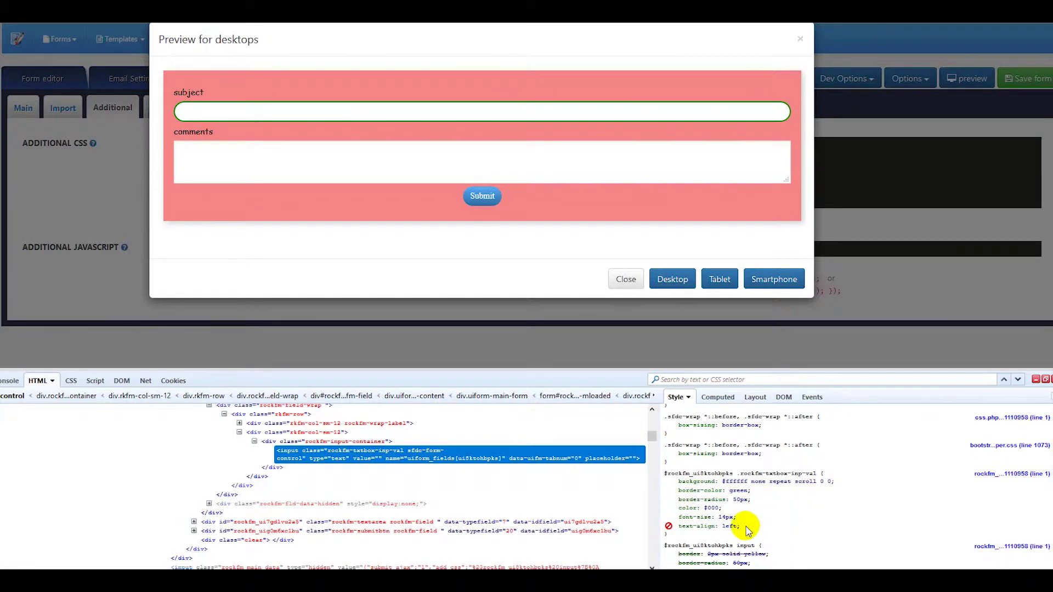
- Copy all declarations of the inspected .rockfm-txtbox-inp-val rule and paste them over the declarations in the form's additional CSS rule
drag(714, 520, 787, 523)
key(ctrl+c)
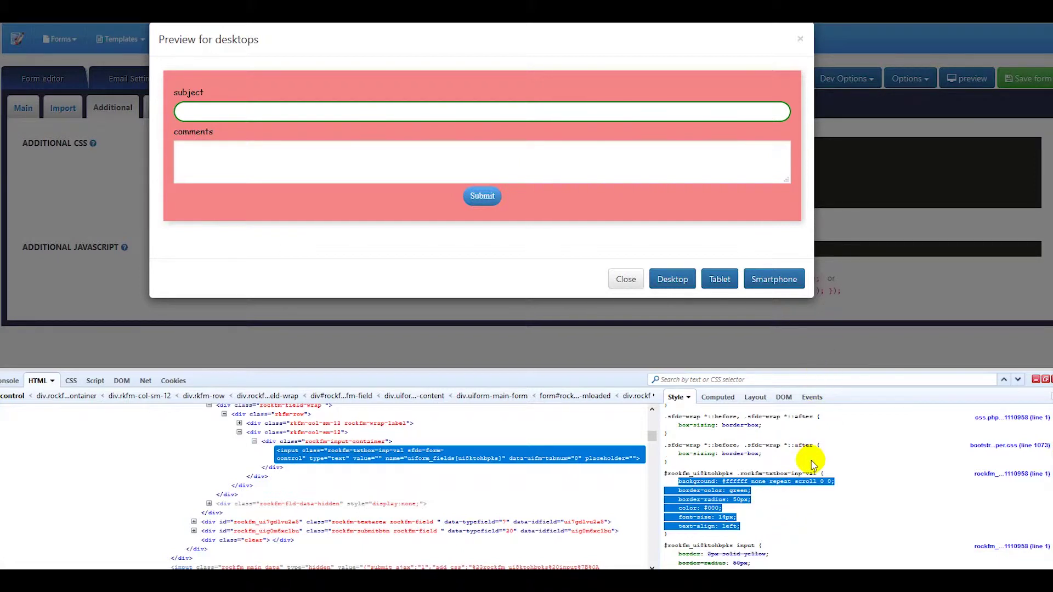
click(782, 339)
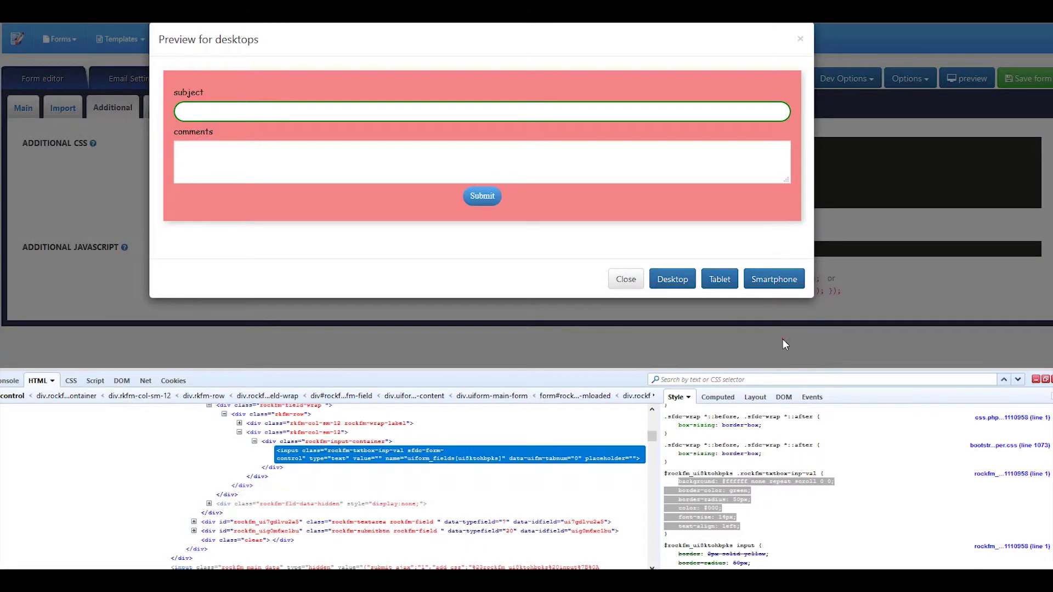
drag(461, 182, 394, 156)
key(ctrl+v)
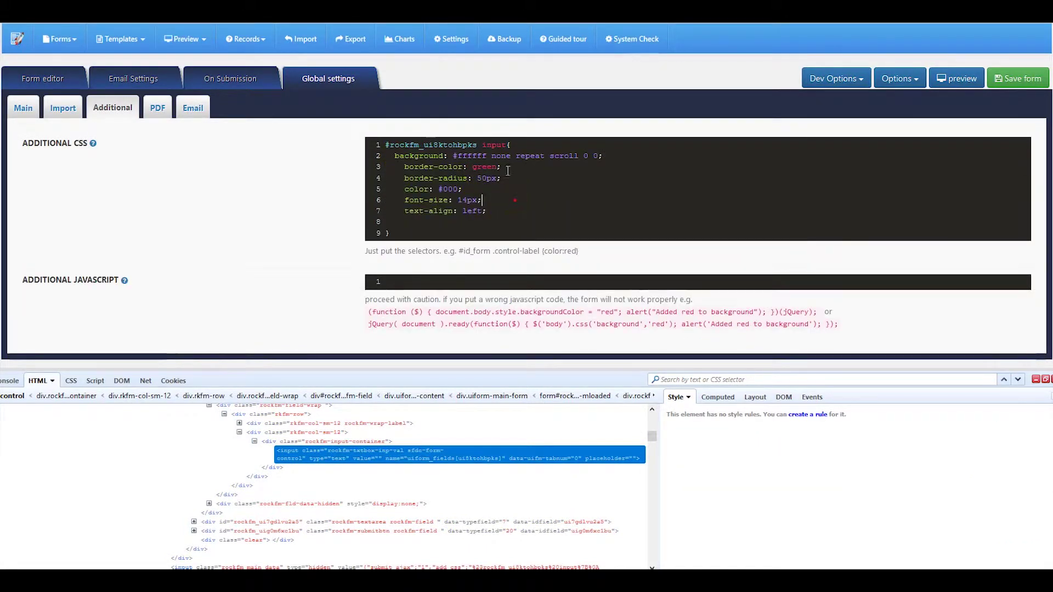
- Reduce the pasted background declaration to #ffffff and remove the blank line before the closing brace
drag(491, 155, 598, 156)
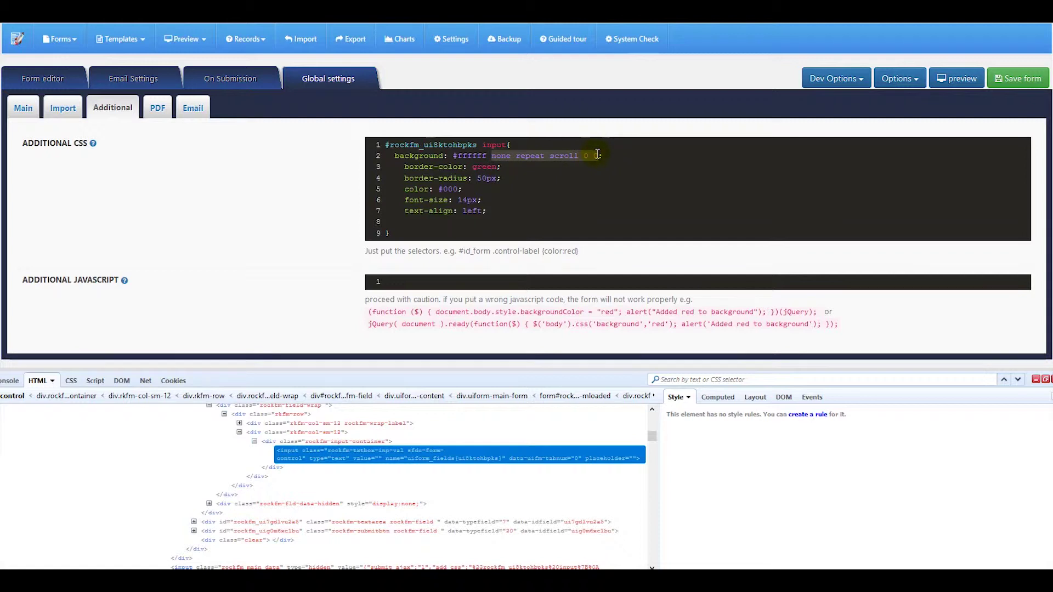
key(BackSpace)
key(BackSpace)
click(496, 201)
click(420, 221)
key(BackSpace)
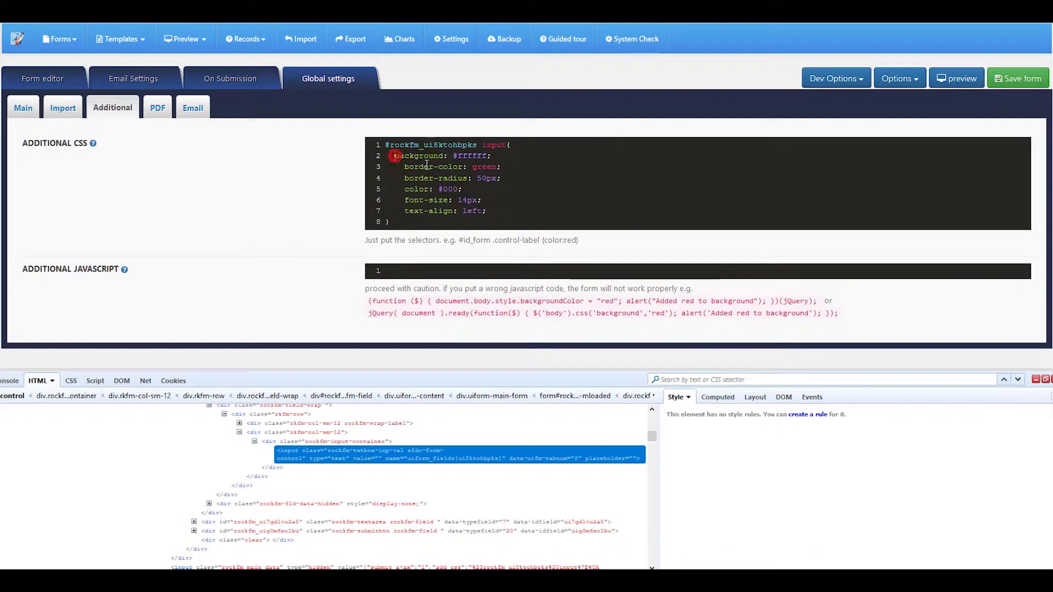
- Close the inspector, save the form, and check the subject field in the desktop preview
click(478, 178)
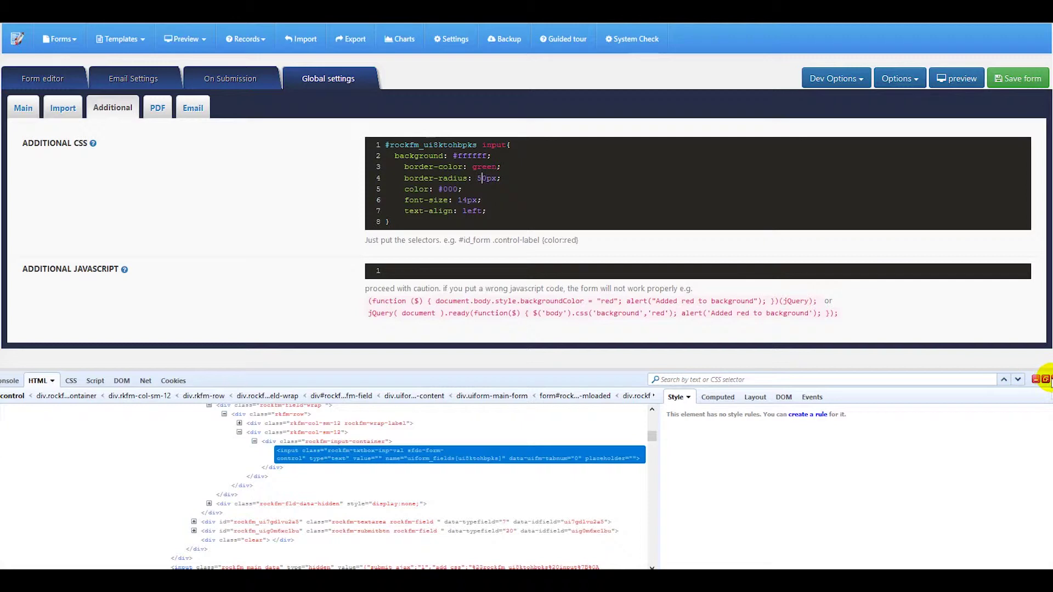
click(1036, 380)
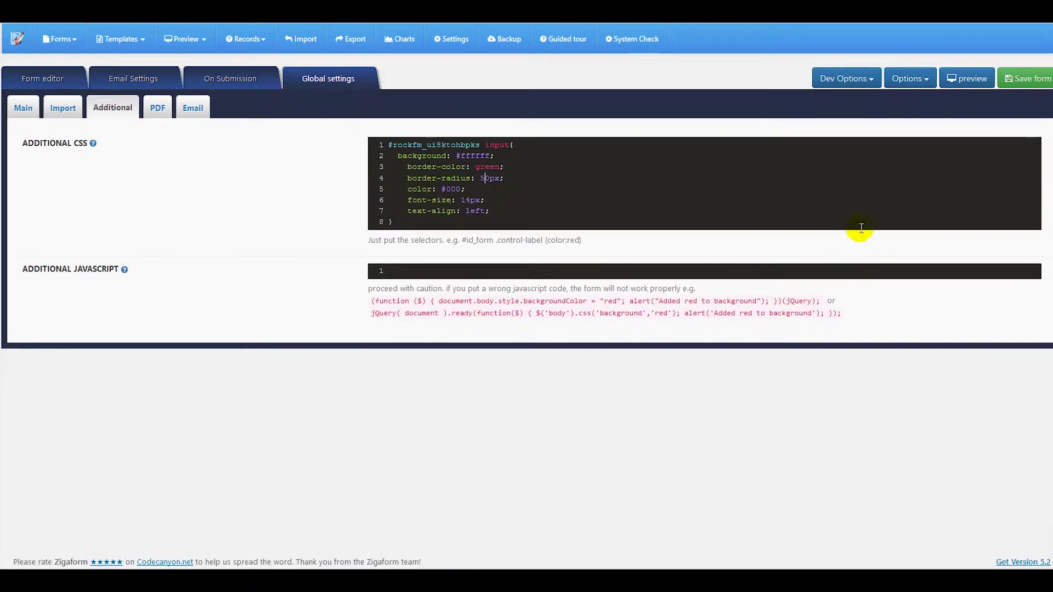
click(1014, 78)
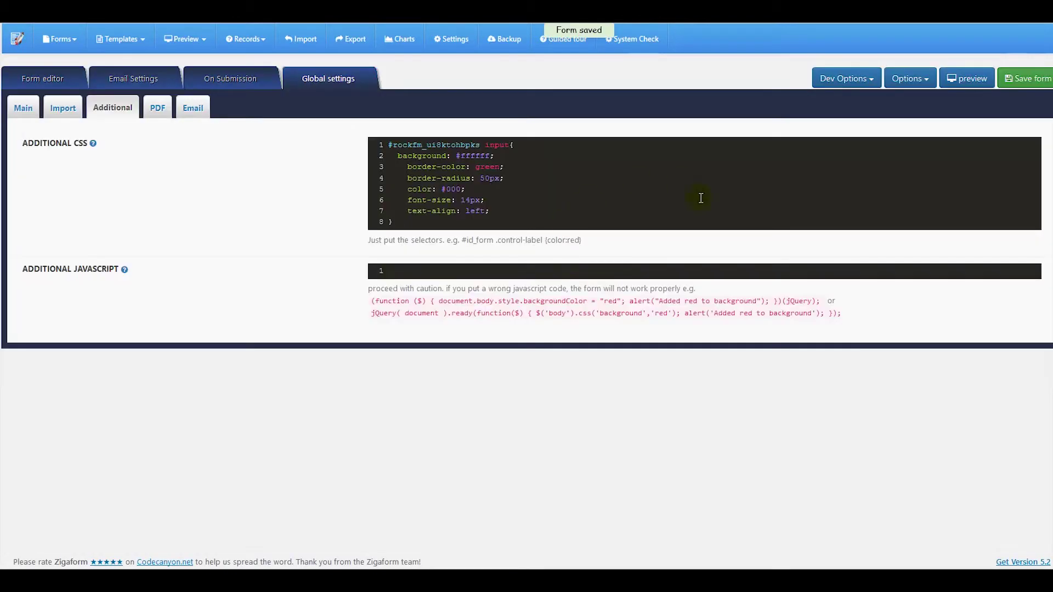
click(967, 78)
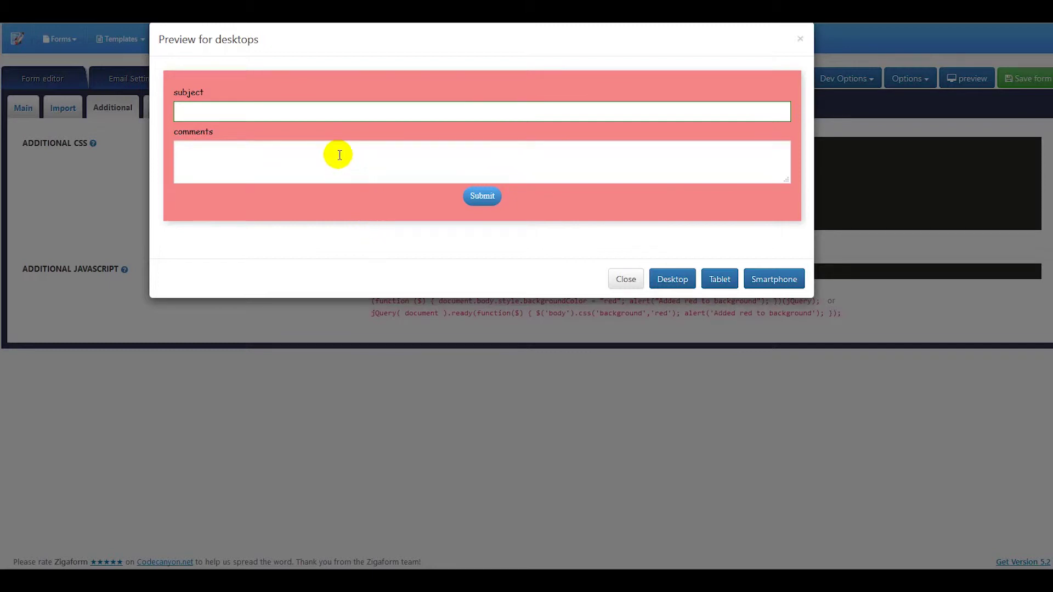
click(271, 108)
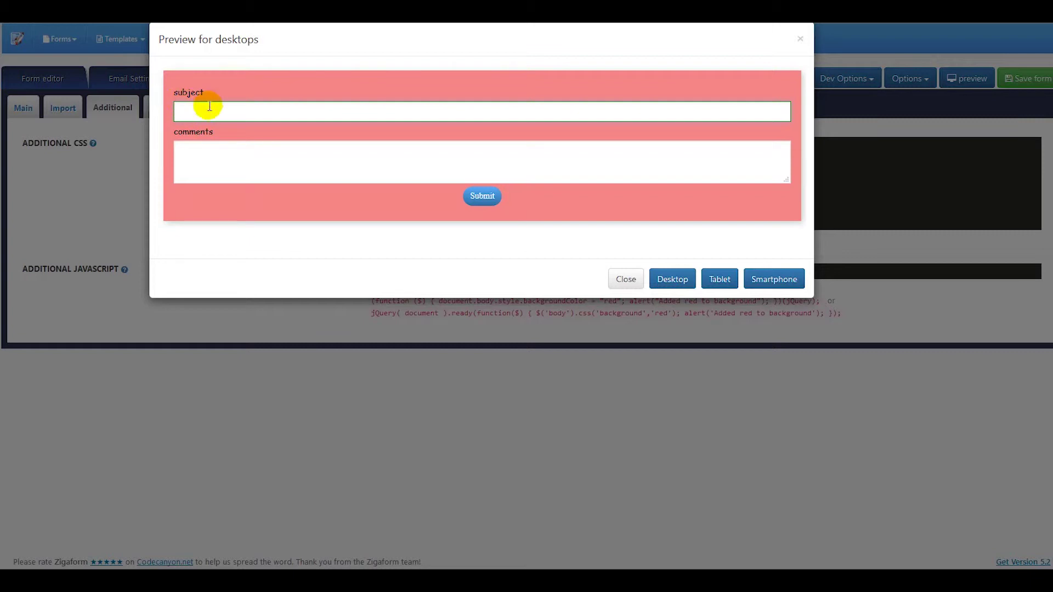
click(801, 40)
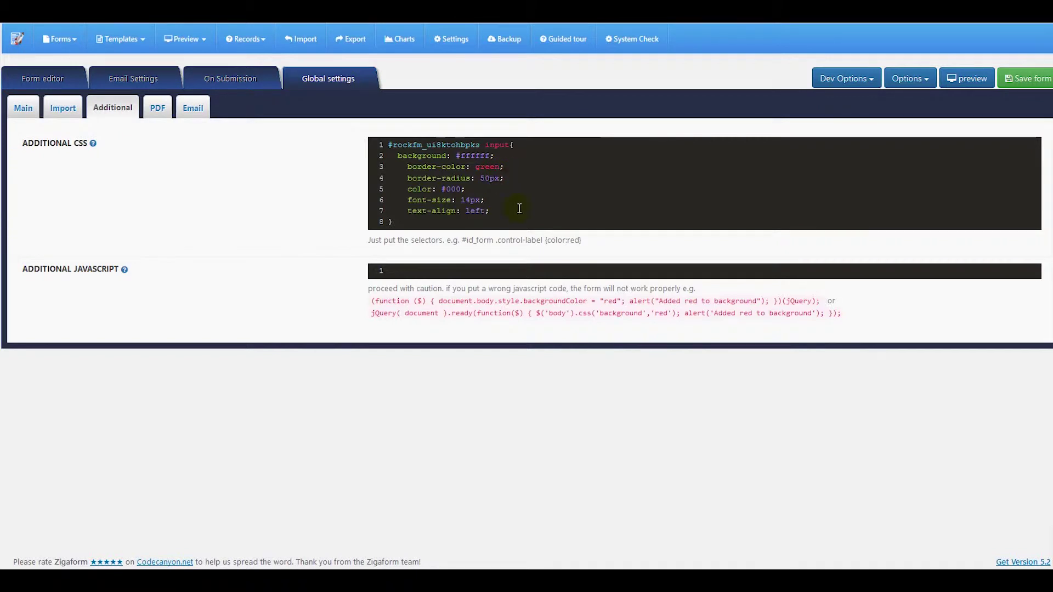
- Append !important to the 50px border-radius declaration, save the form, and preview it for desktops
text(important)
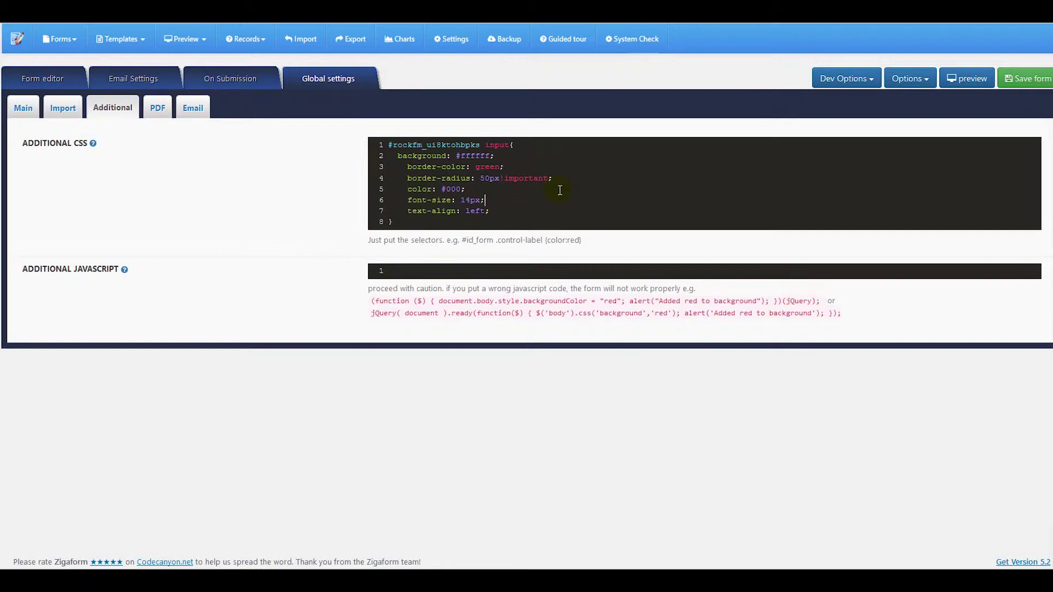
click(1026, 77)
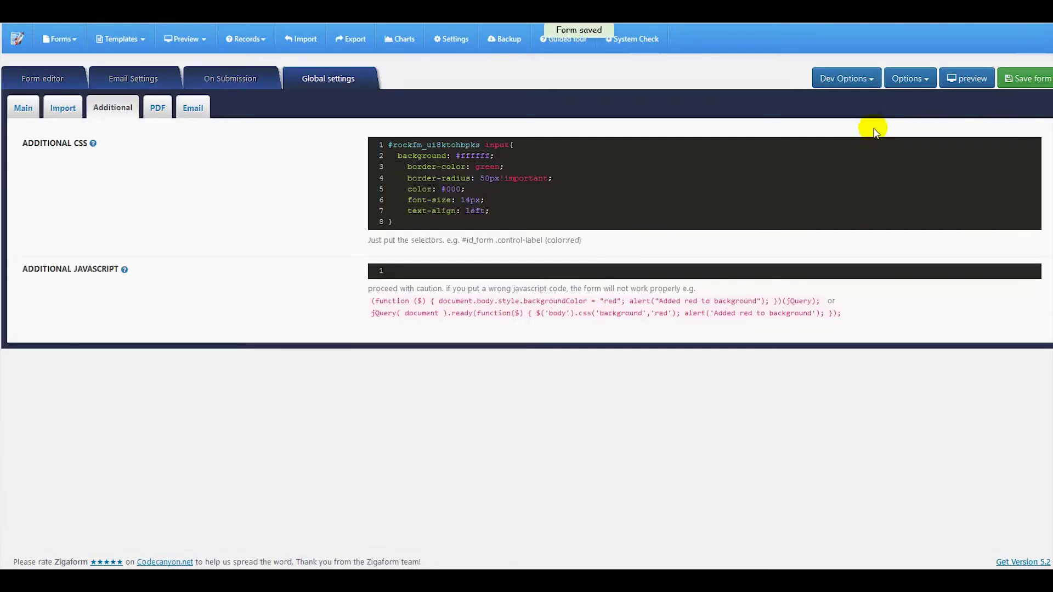
click(965, 78)
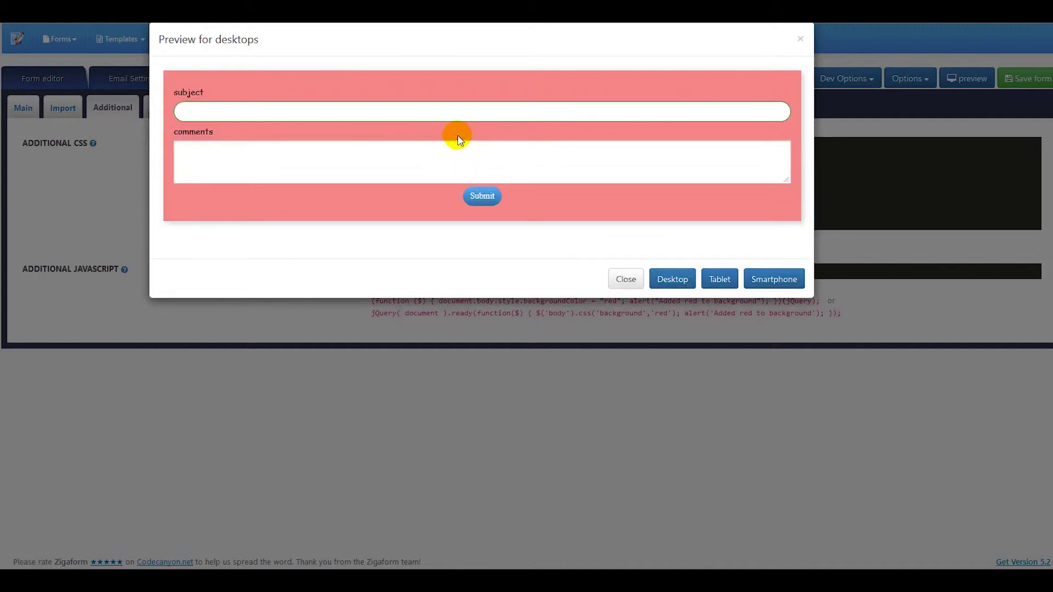
- Try out the subject and comments fields in the desktop preview and close the preview
click(385, 112)
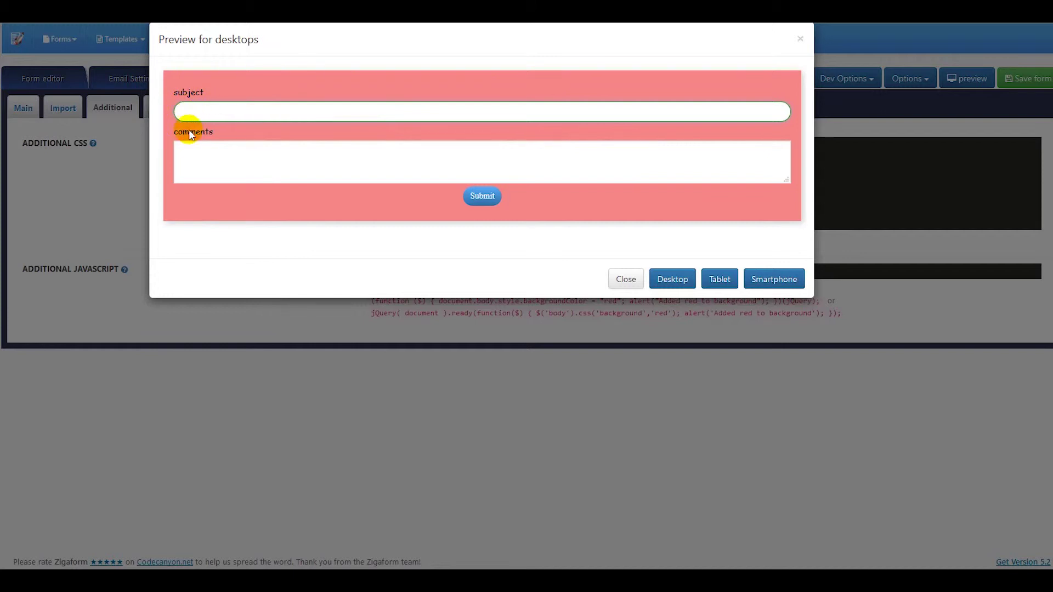
click(326, 162)
click(251, 112)
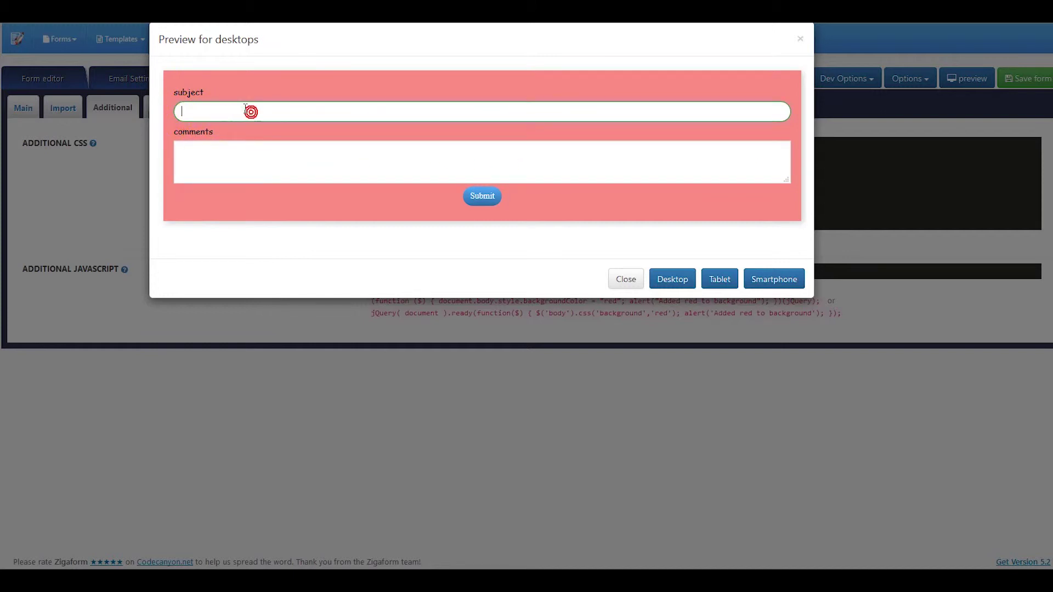
click(626, 280)
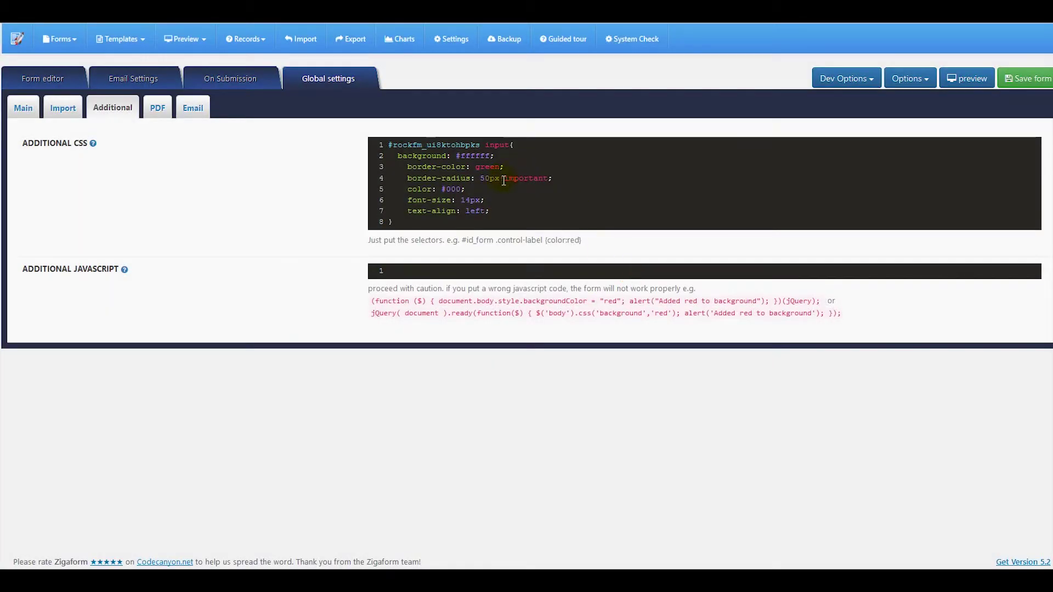
- Examine the subject field's CSS rule, especially the 50px value and !important flag of its border-radius declaration
drag(500, 179, 545, 179)
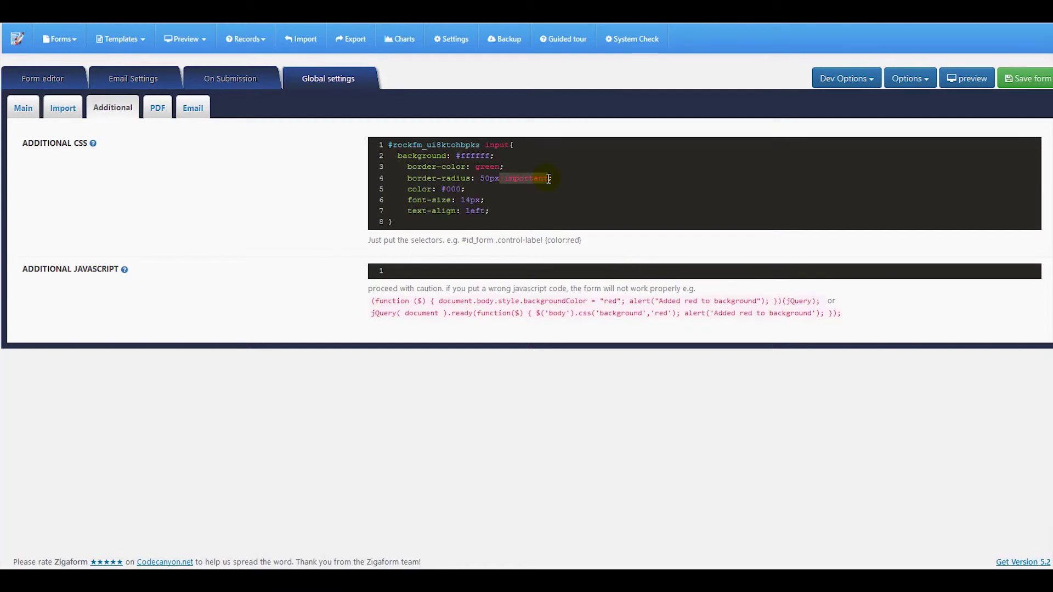
click(510, 180)
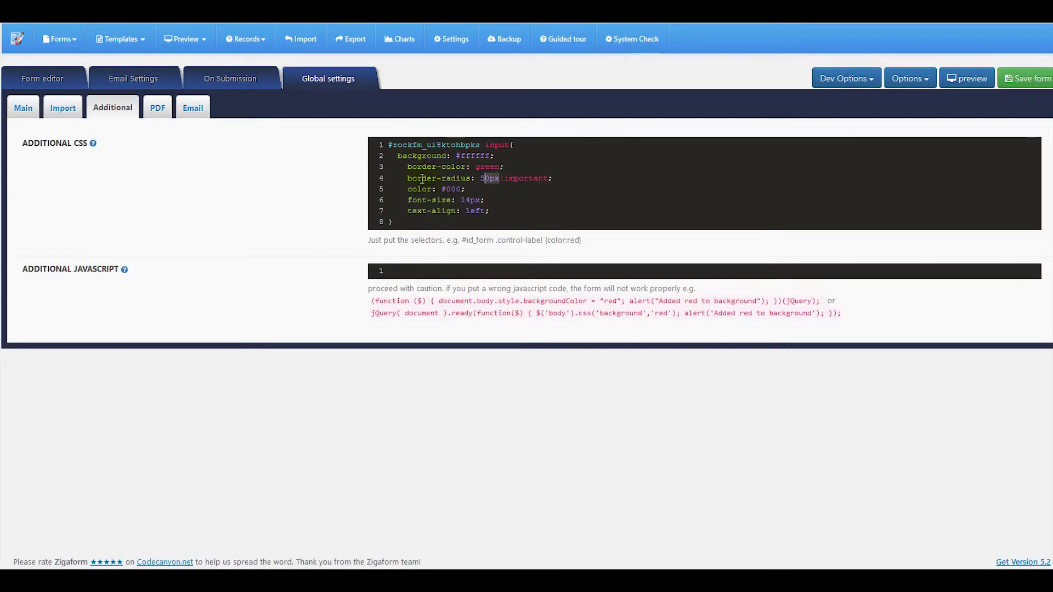
click(485, 178)
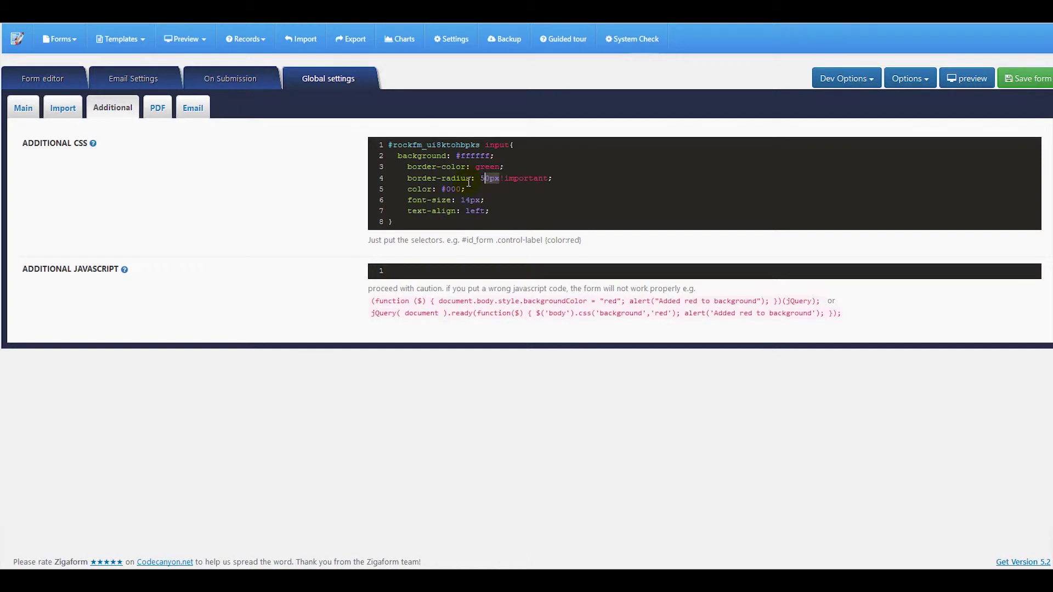
click(545, 178)
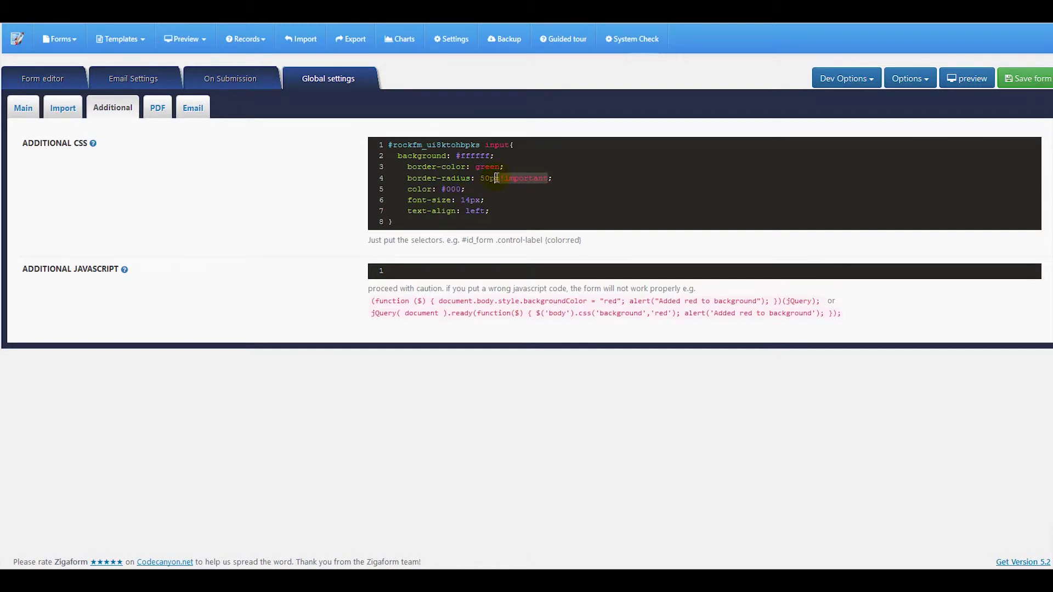
click(477, 179)
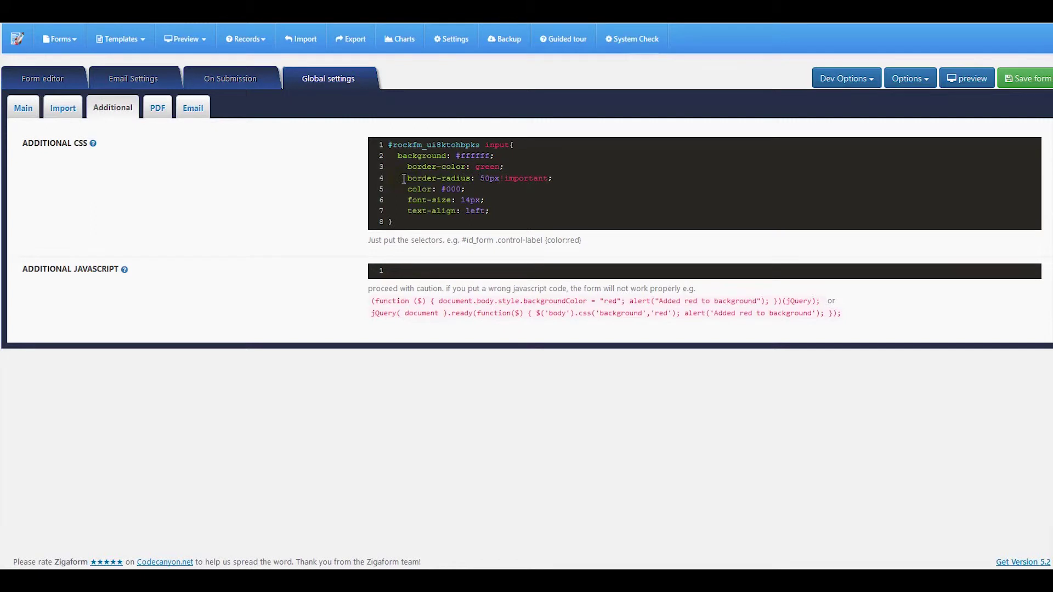
drag(404, 178, 563, 178)
click(505, 178)
drag(465, 211, 396, 158)
click(472, 209)
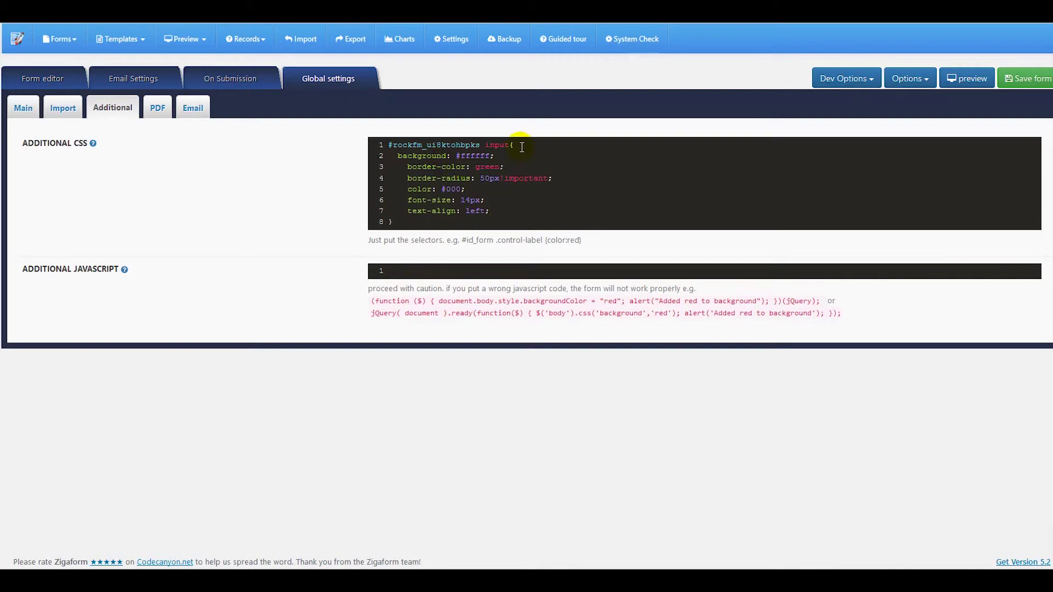
- Open the comments field's additional settings in the form editor and copy its ID selector
click(50, 77)
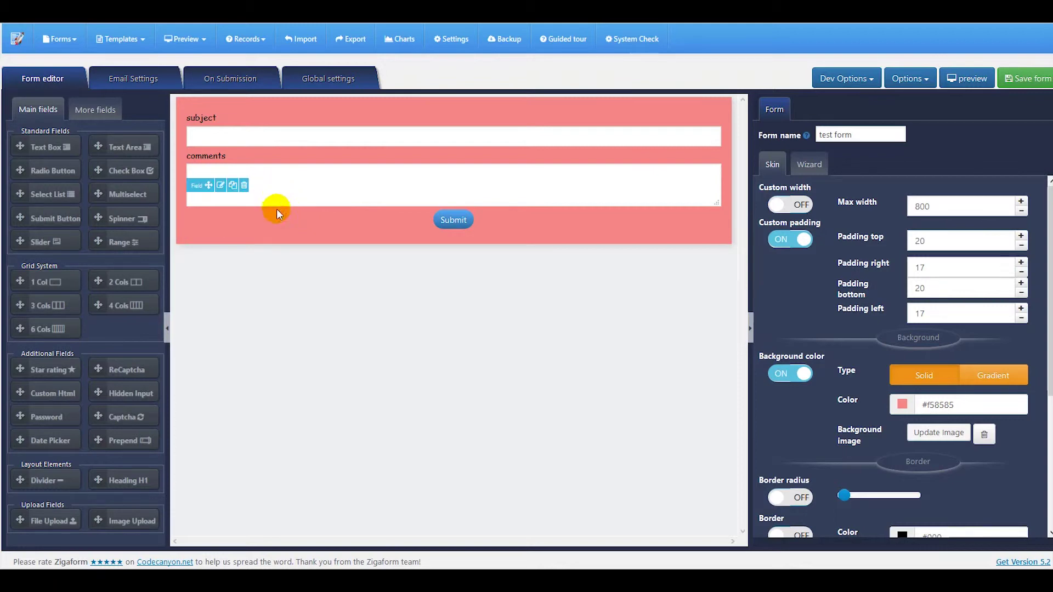
click(221, 187)
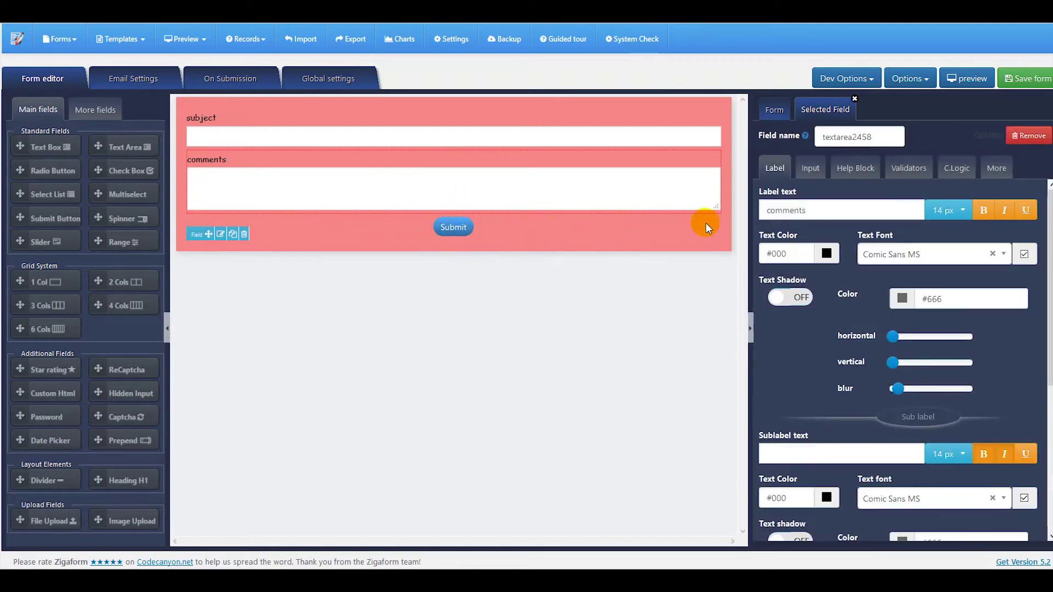
click(993, 171)
click(955, 350)
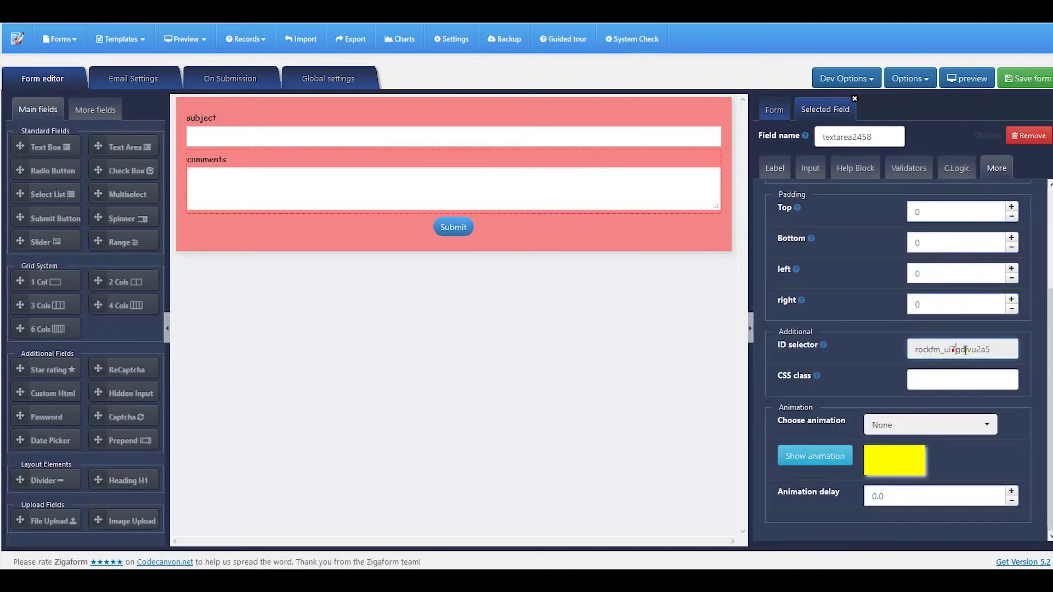
drag(994, 348, 894, 342)
key(ctrl+c)
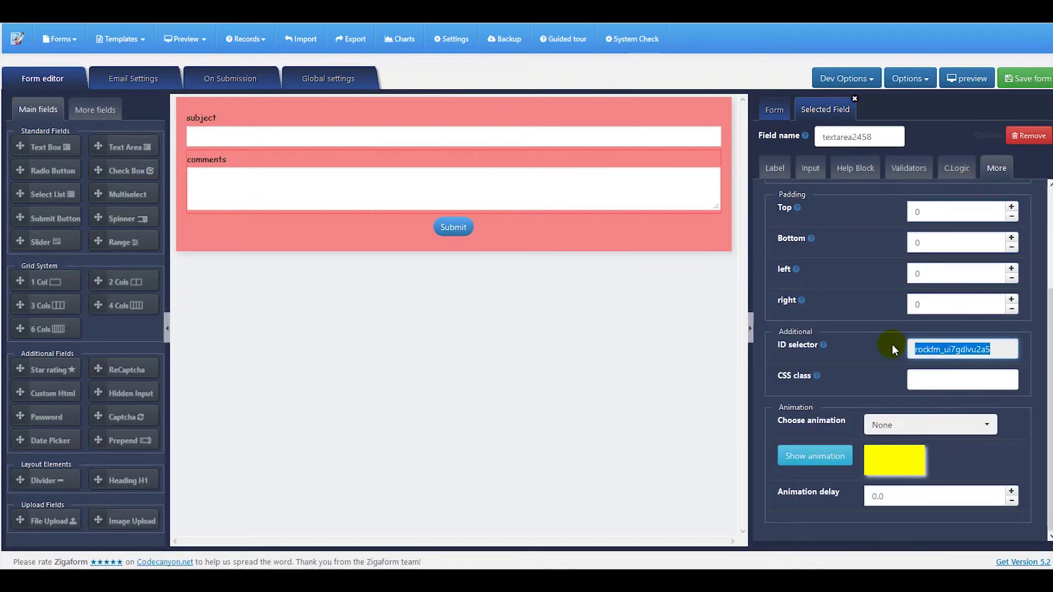
- Start a new selector, #rockfm_ui7gdlvu2a5, on line 10 of the form's additional CSS, below the subject field's rule
click(329, 78)
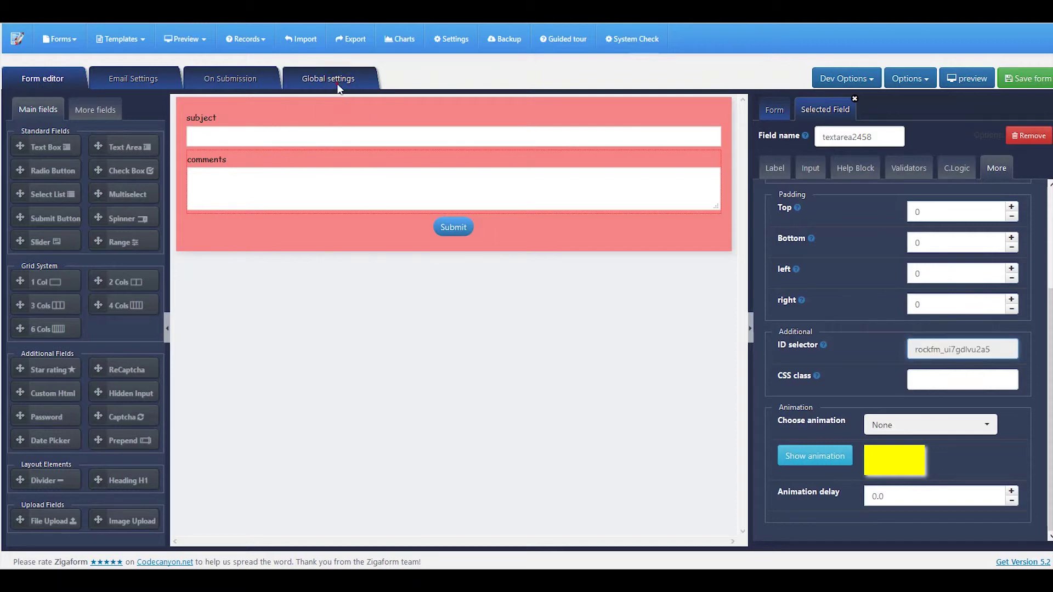
click(434, 218)
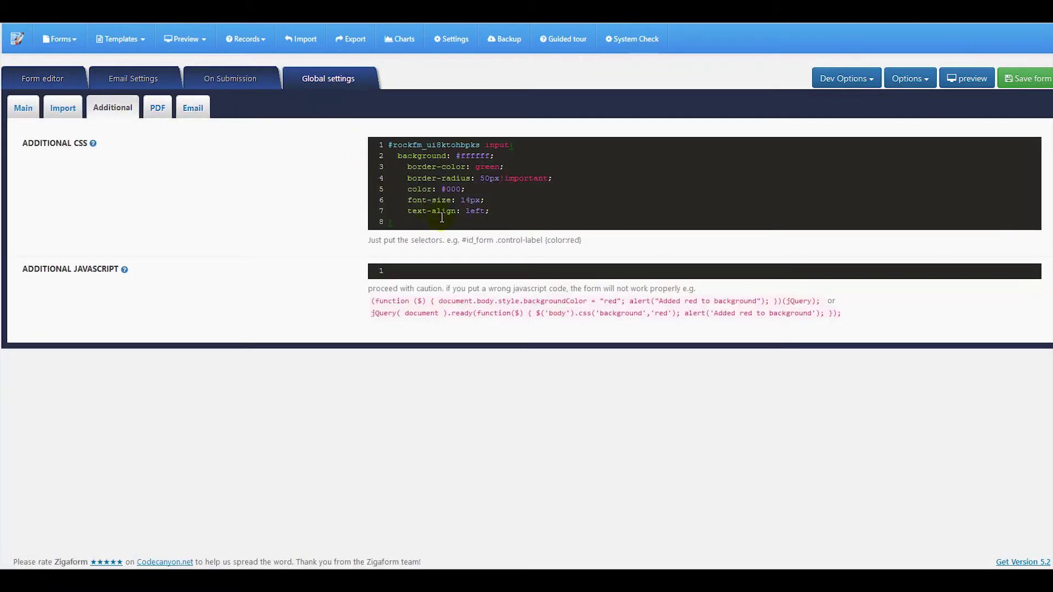
key(Return)
key(Return)
key(Return)
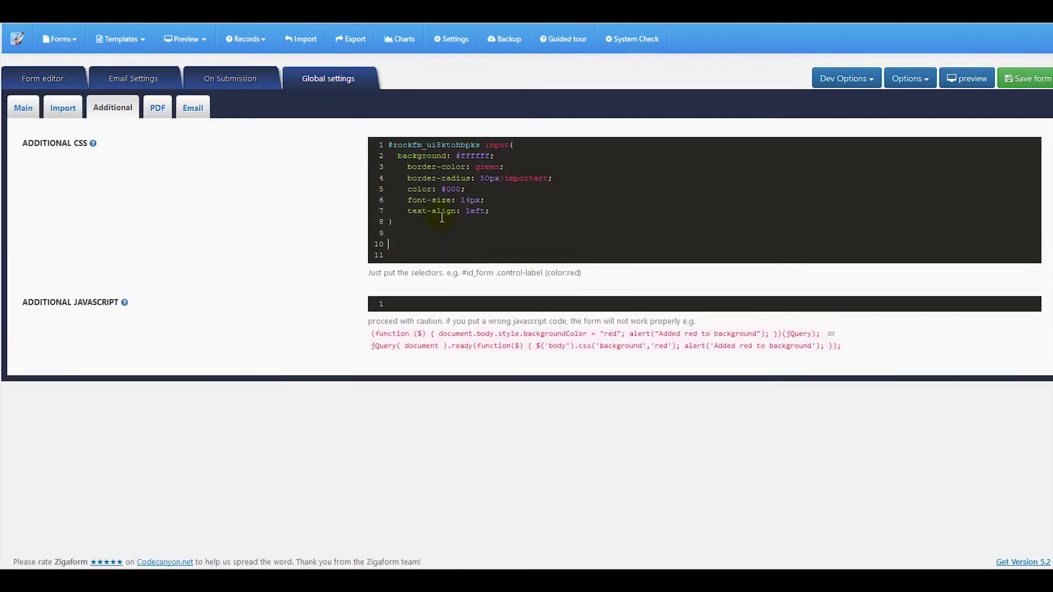
text(#)
key(ctrl+v)
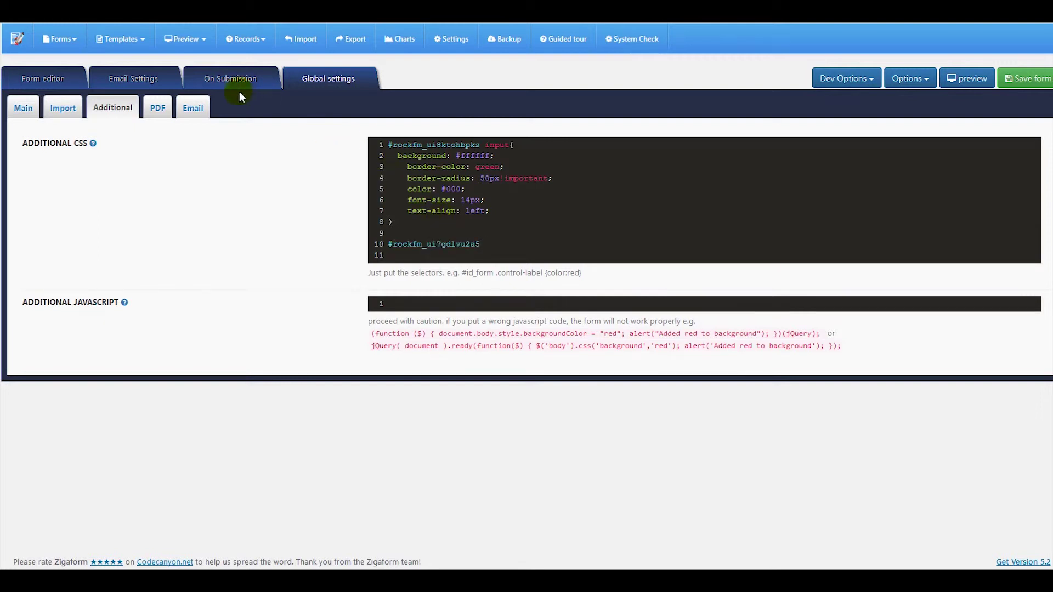
- Extend the comments field's CSS selector with textarea and add an empty rule block in braces
click(43, 78)
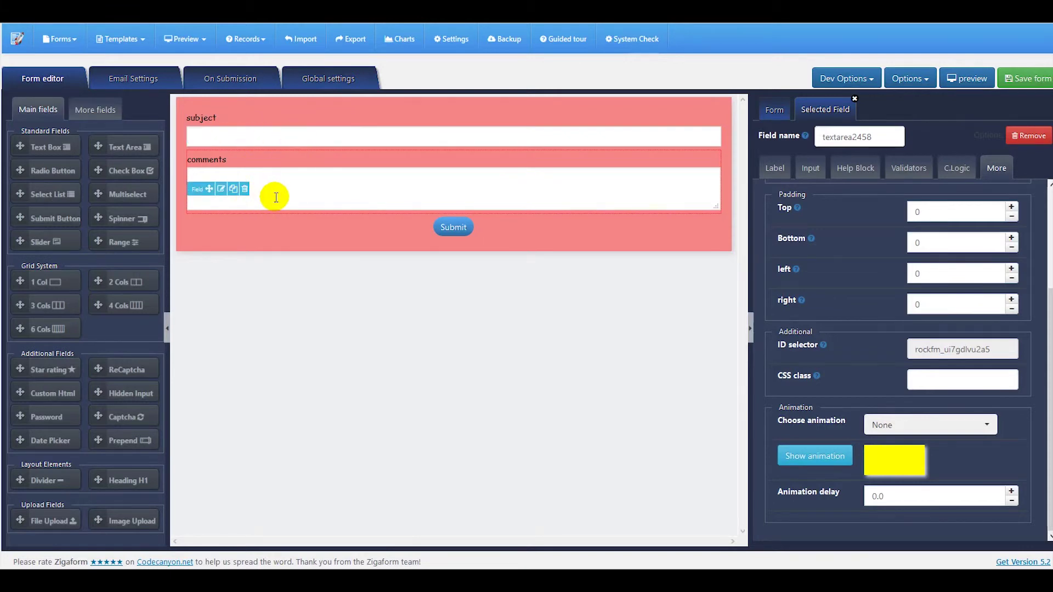
click(328, 78)
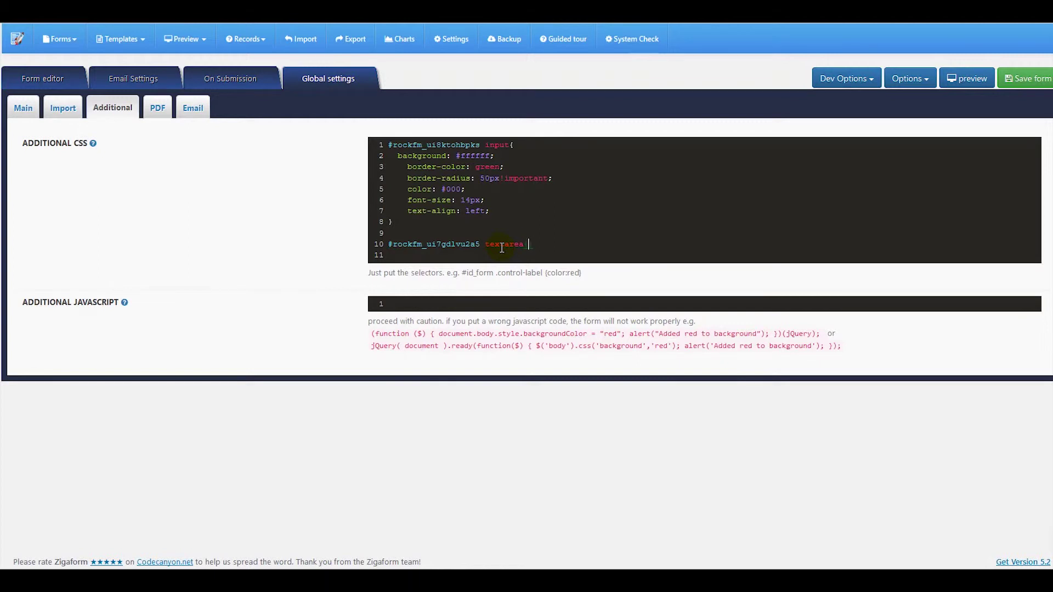
text({)
key(Return)
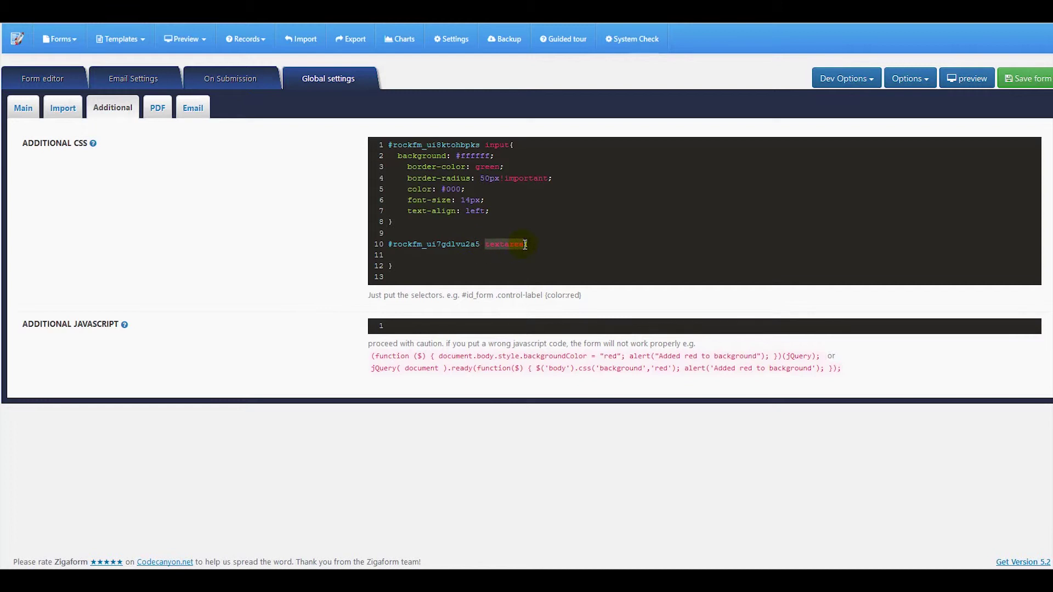
click(497, 244)
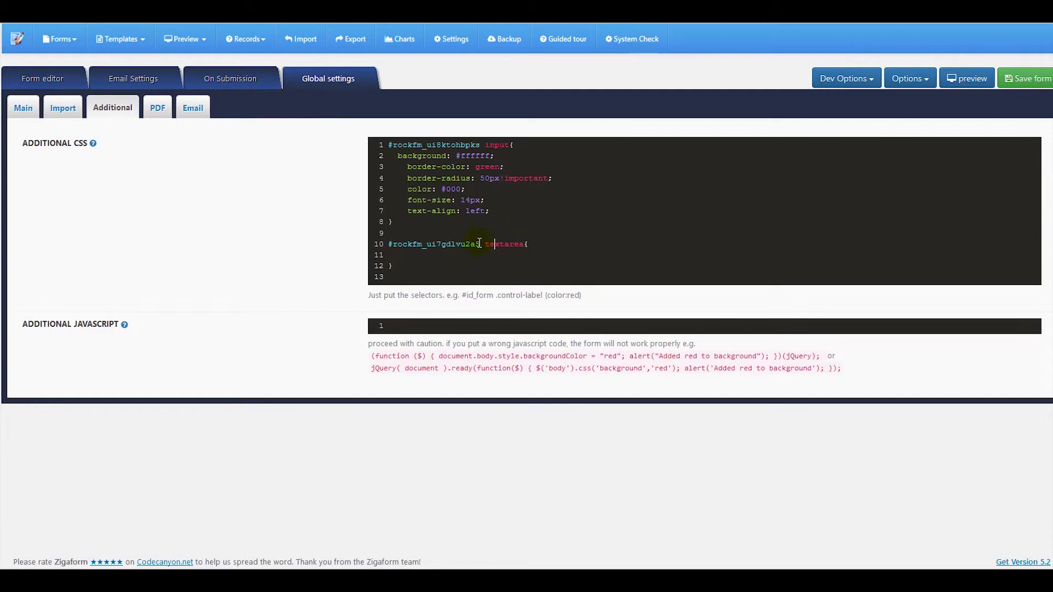
- Return to the form editor, save the form, and open its desktop preview
click(57, 82)
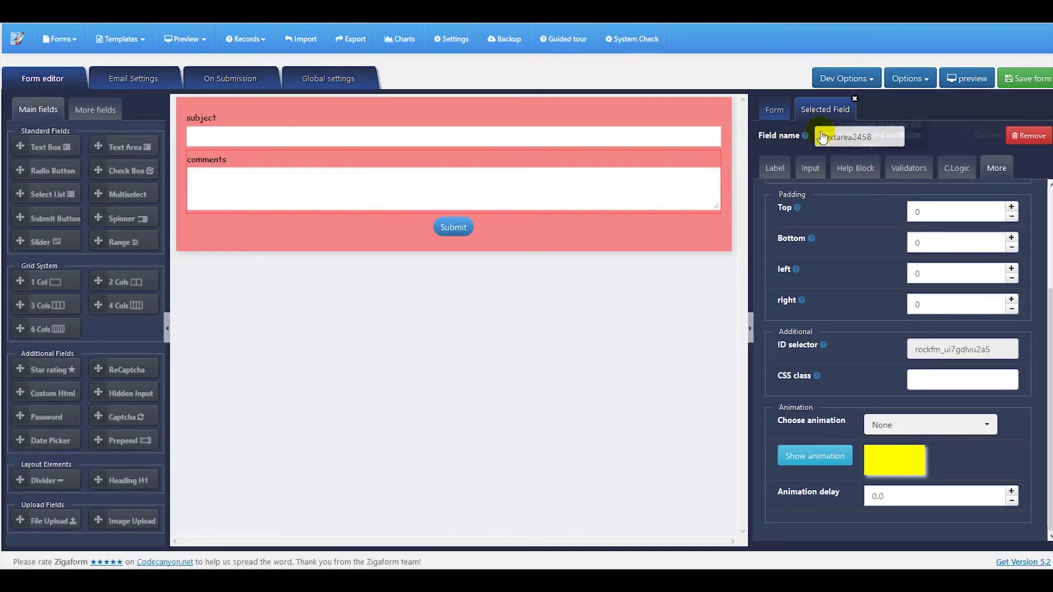
click(1017, 93)
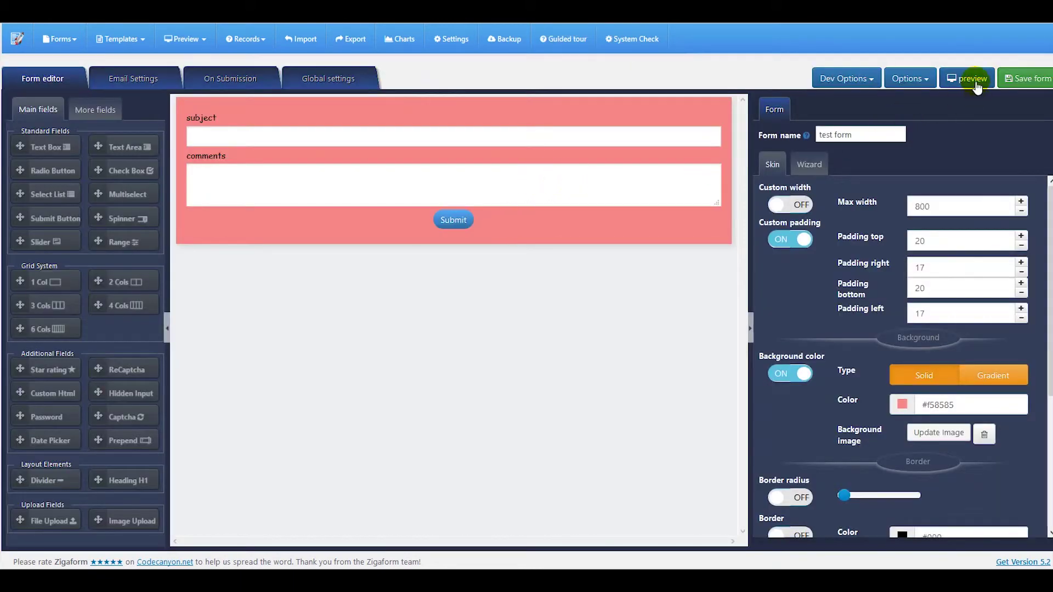
click(975, 87)
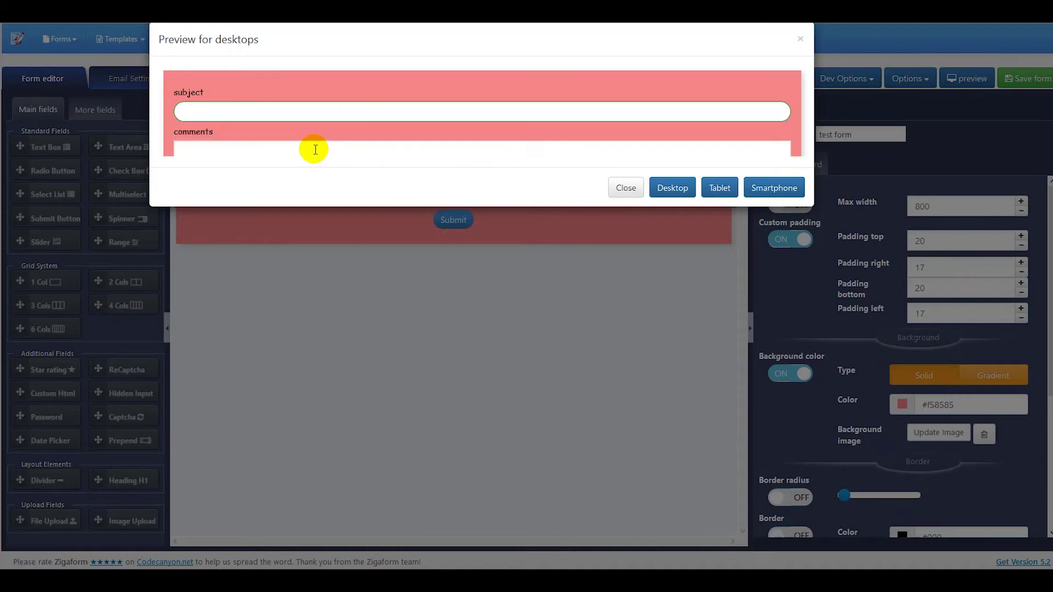
- Inspect the comments textarea's HTML and styles with Firebug, and close the inspector and the preview
right_click(256, 162)
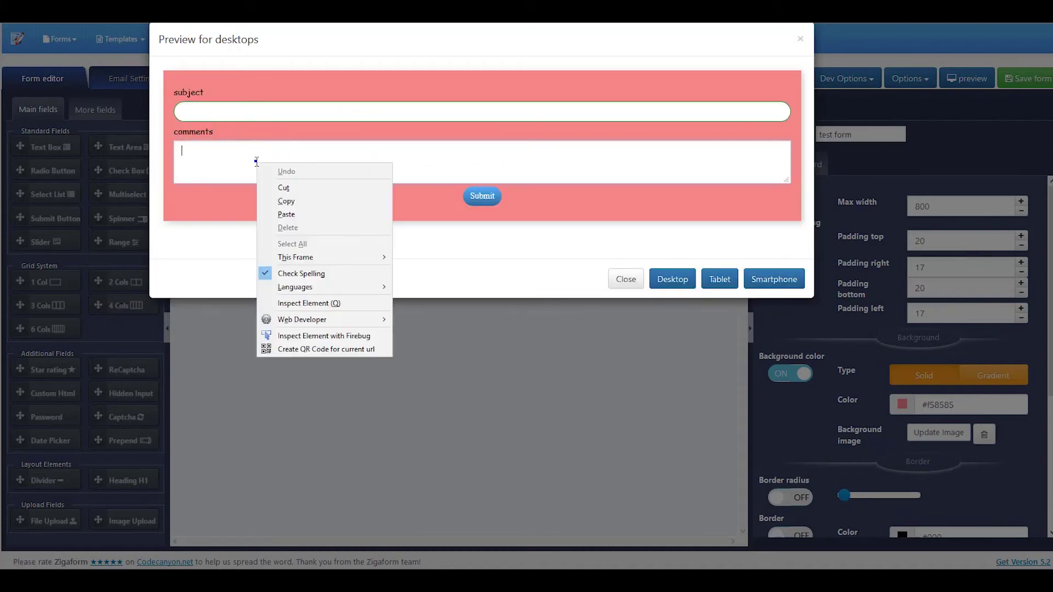
click(306, 335)
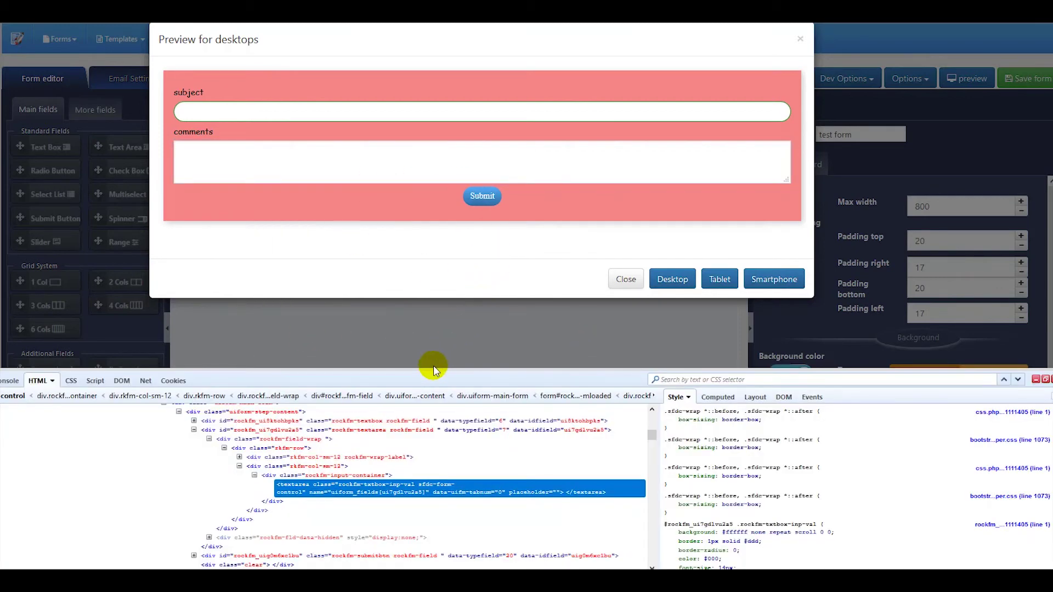
drag(417, 371, 418, 344)
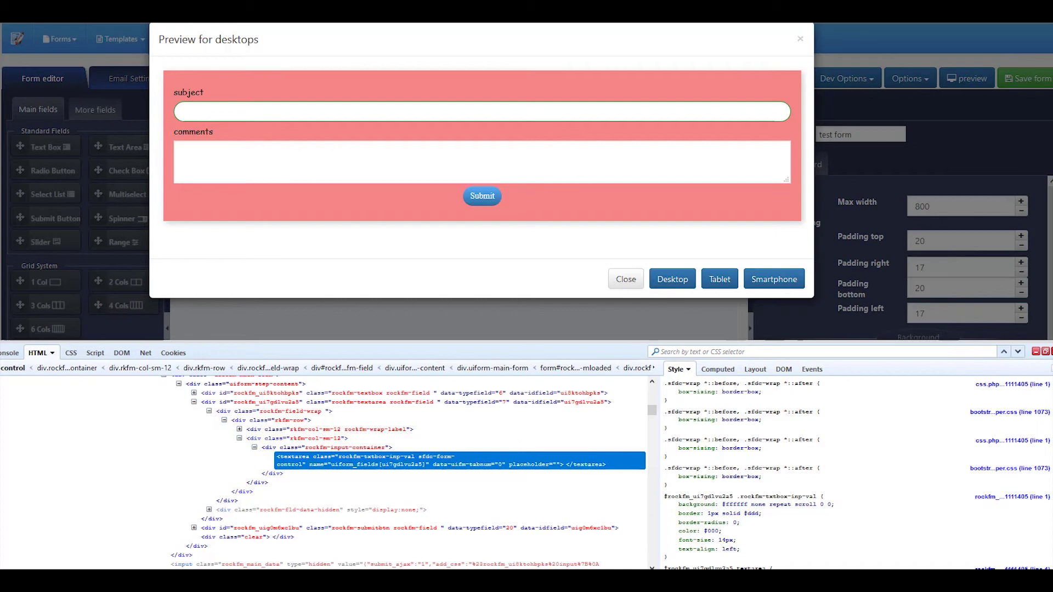
key(F12)
click(566, 354)
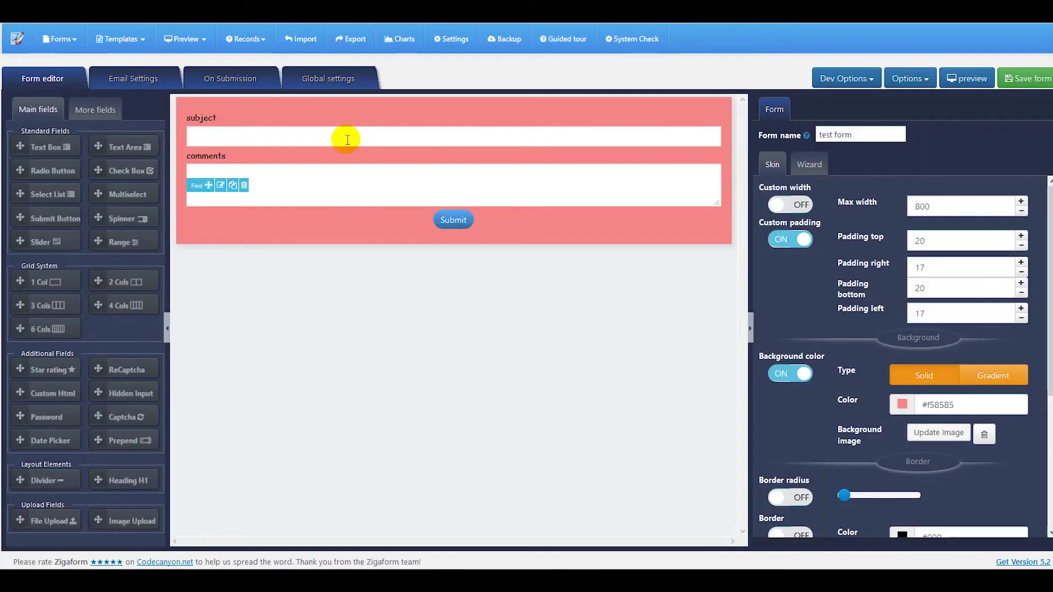
- Copy all declarations from the subject field's input rule into the empty textarea rule in the additional CSS
click(329, 78)
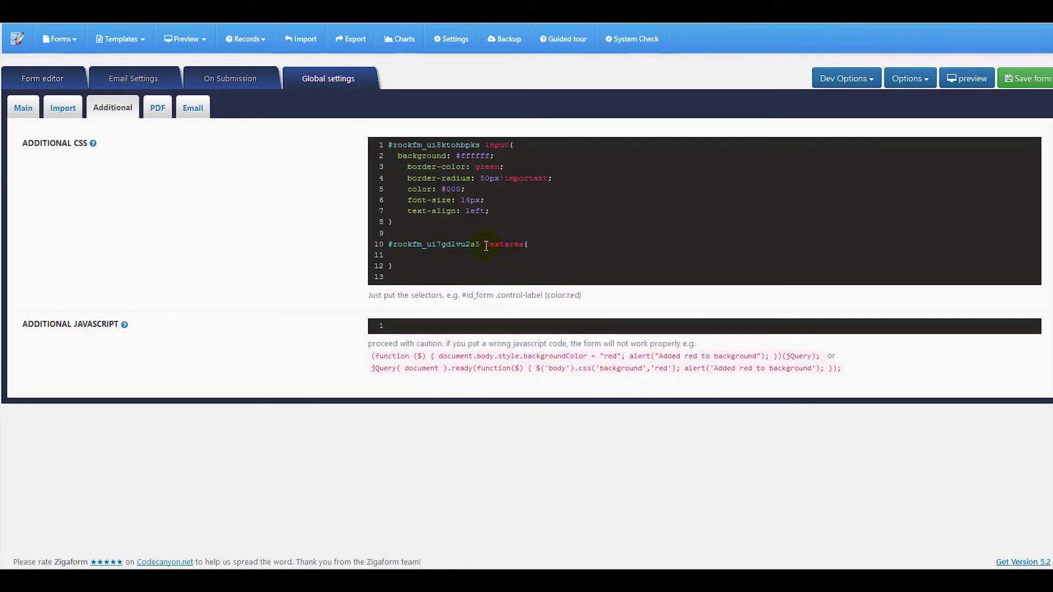
drag(486, 245, 522, 245)
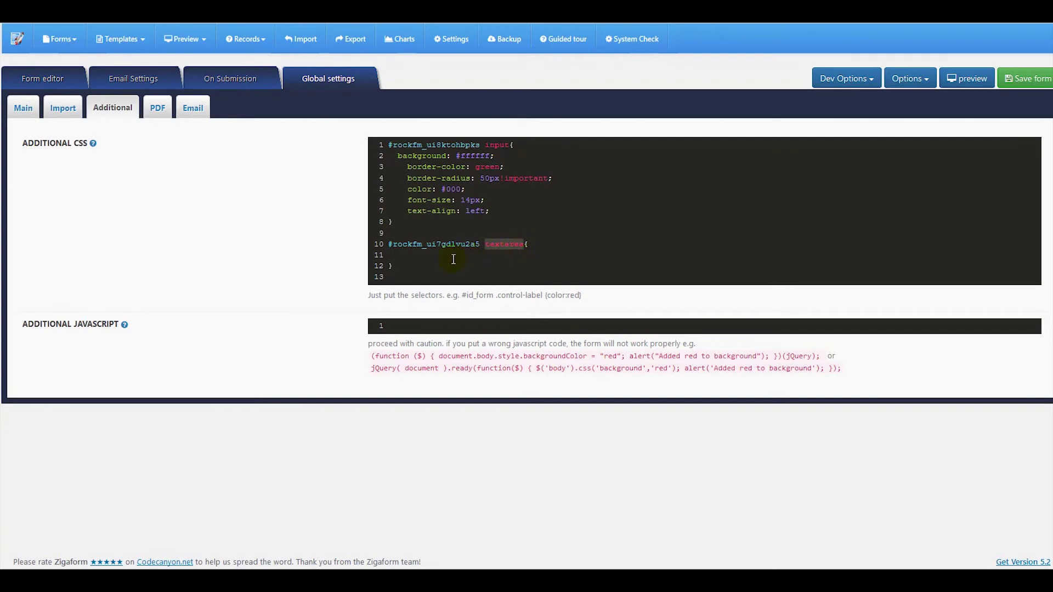
click(452, 261)
drag(490, 211, 400, 159)
key(ctrl+c)
click(418, 257)
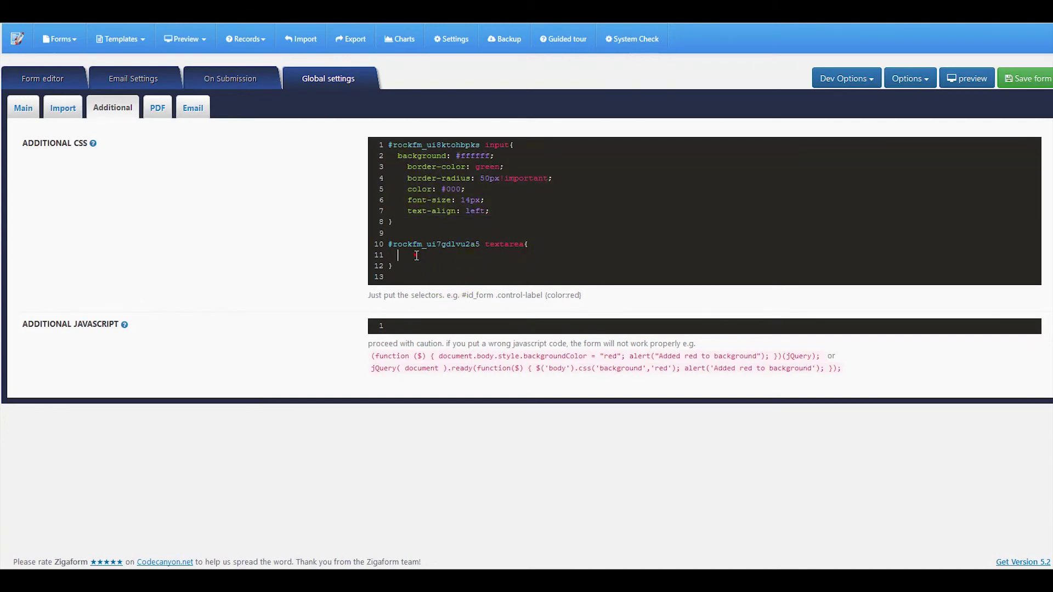
key(ctrl+v)
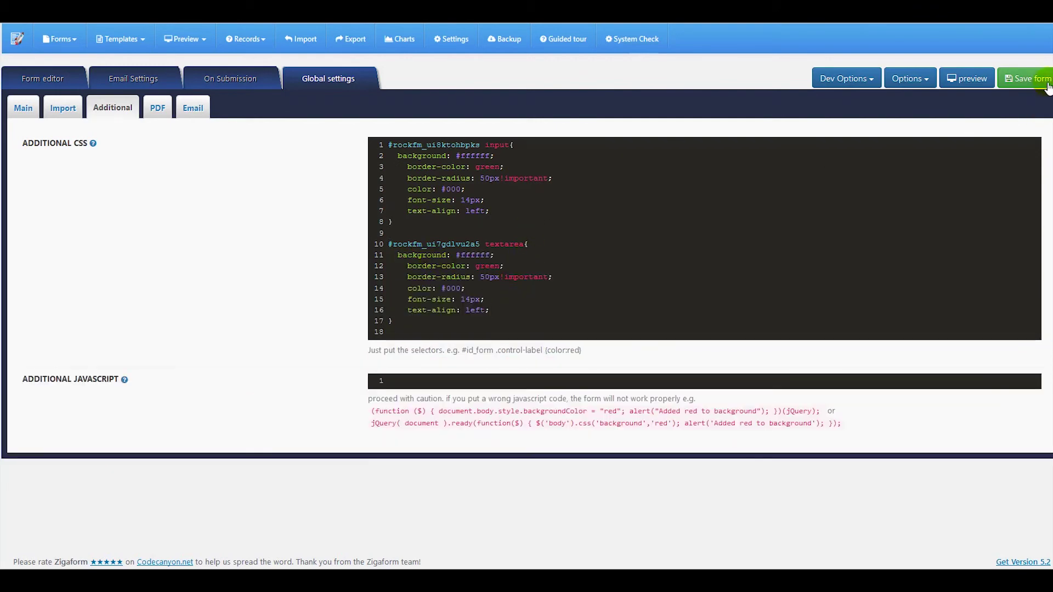
- Save the form, check the subject and comments fields in the desktop preview, and close the preview
click(1020, 82)
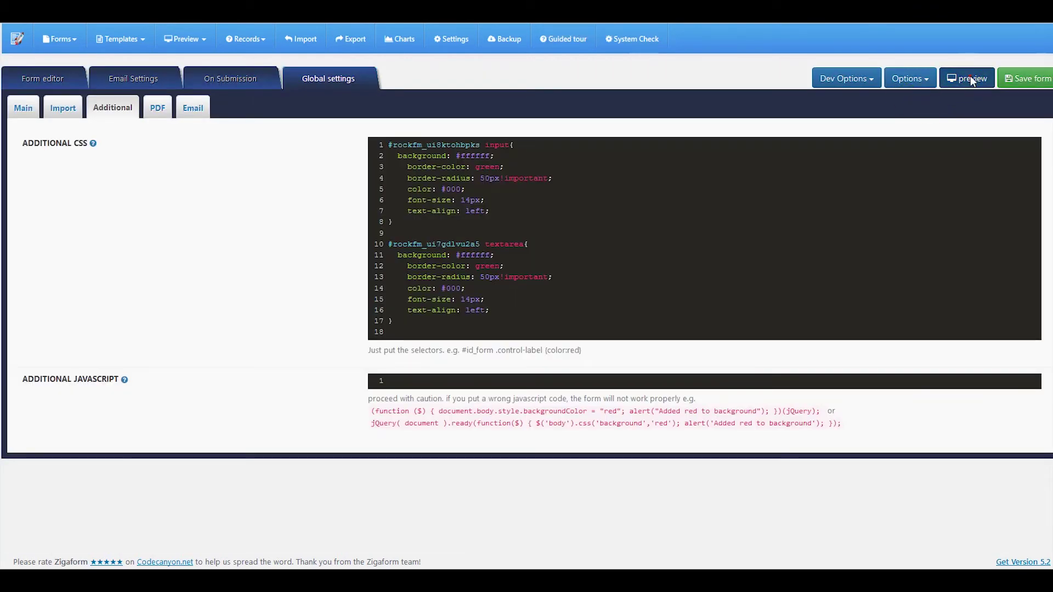
click(967, 78)
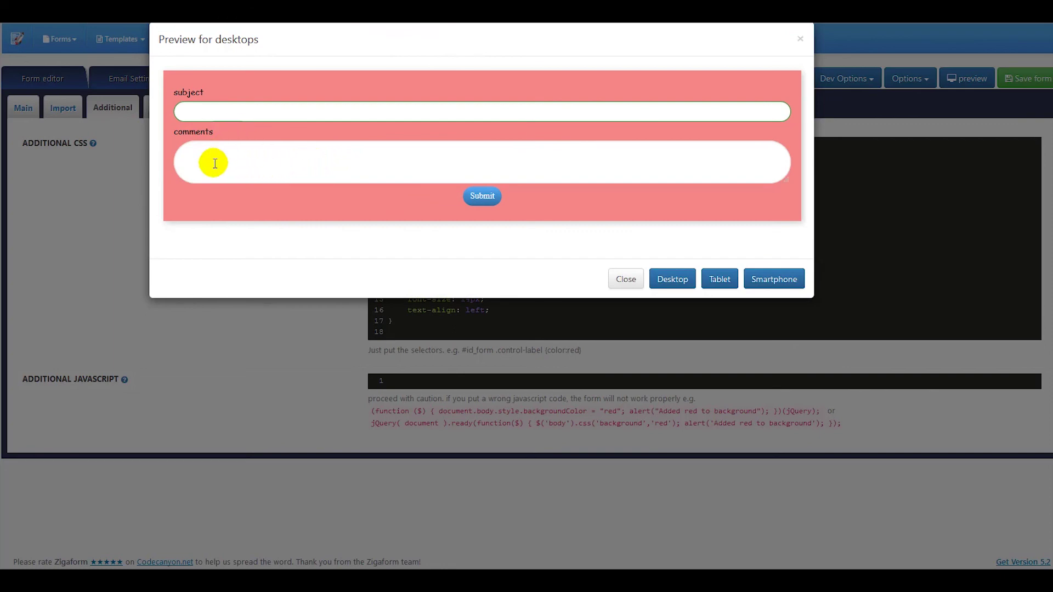
click(205, 108)
click(626, 279)
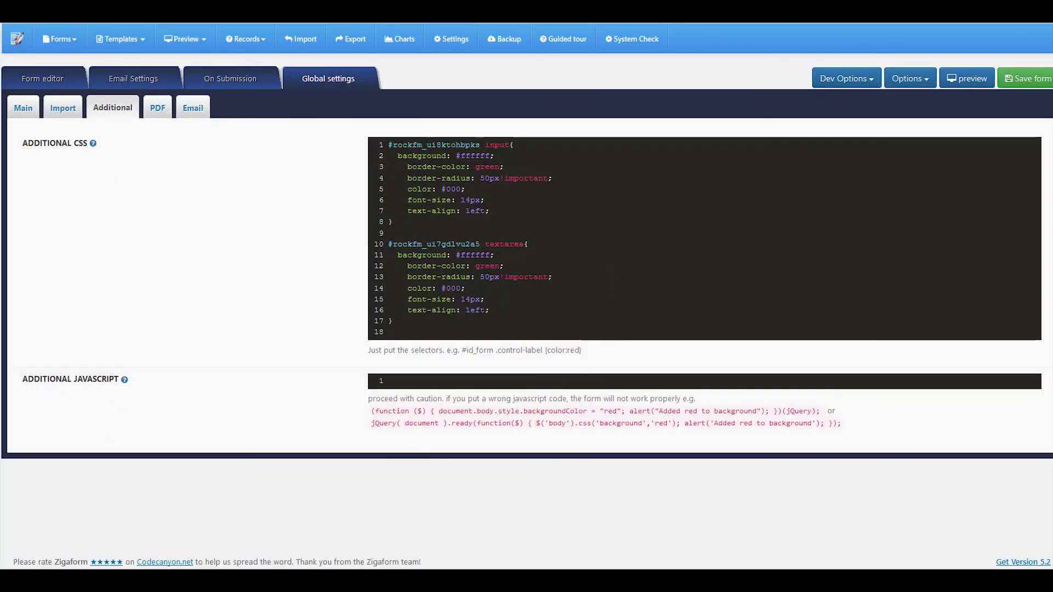